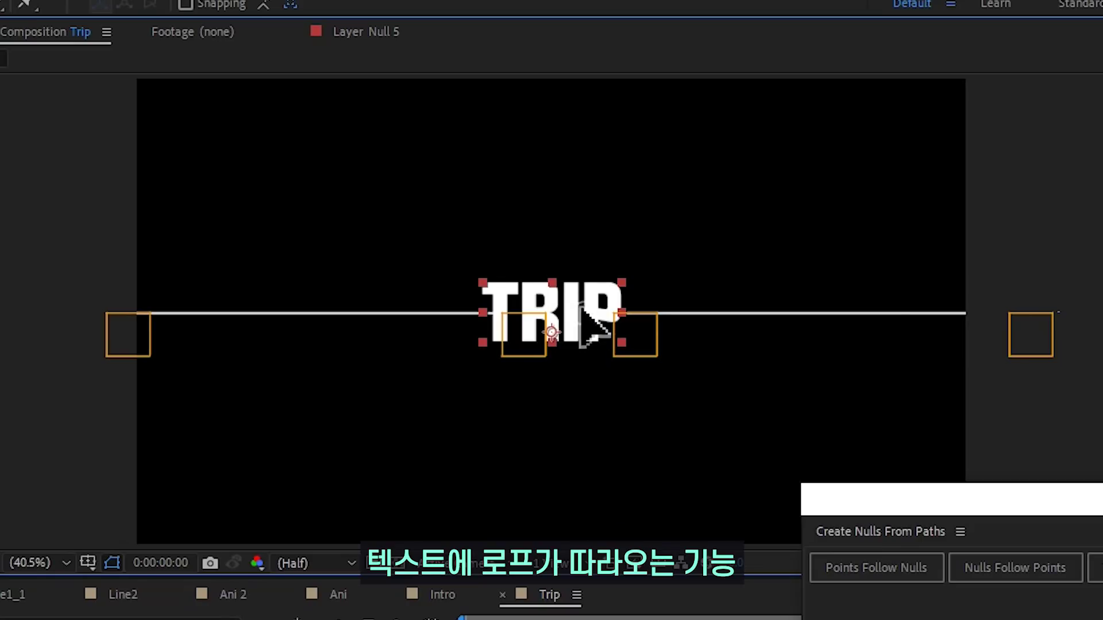
mouse_move(583, 311)
left_mouse_down()
mouse_move(571, 253)
mouse_move(583, 308)
left_mouse_up()
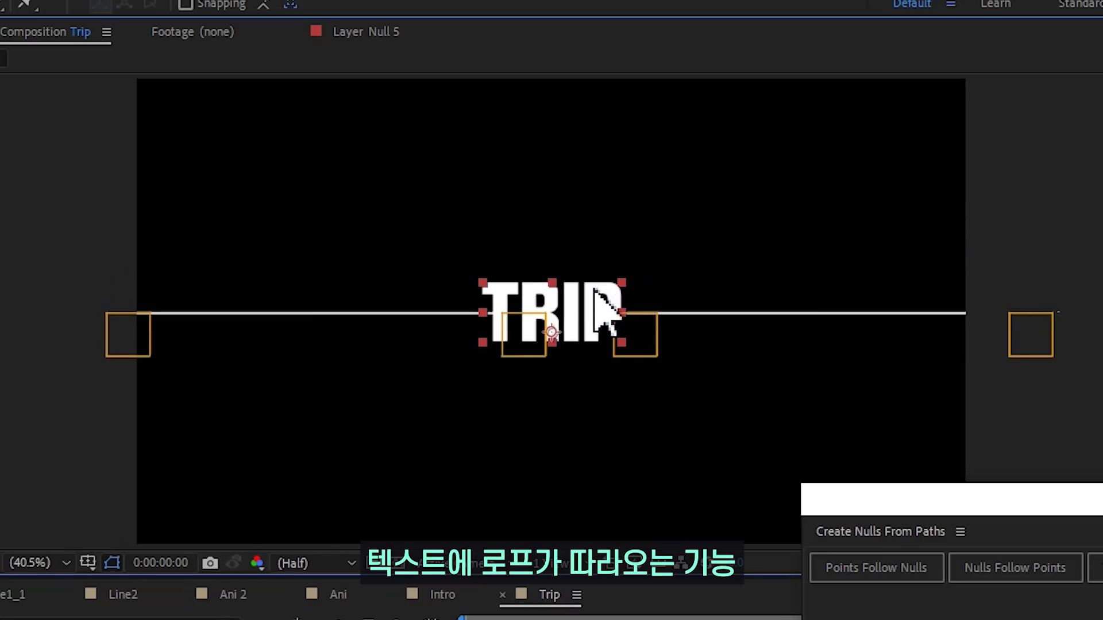
left_click_drag(586, 267, 584, 45)
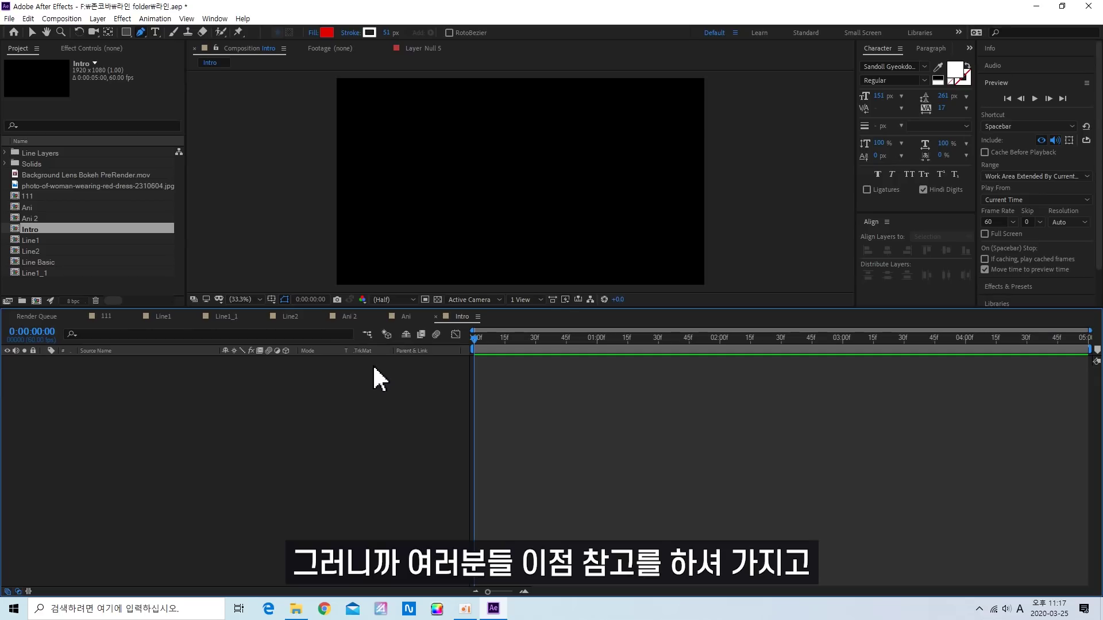
Create a new 1920x1080, 60 fps composition named Trip with a duration of 5 seconds
left_click(61, 18)
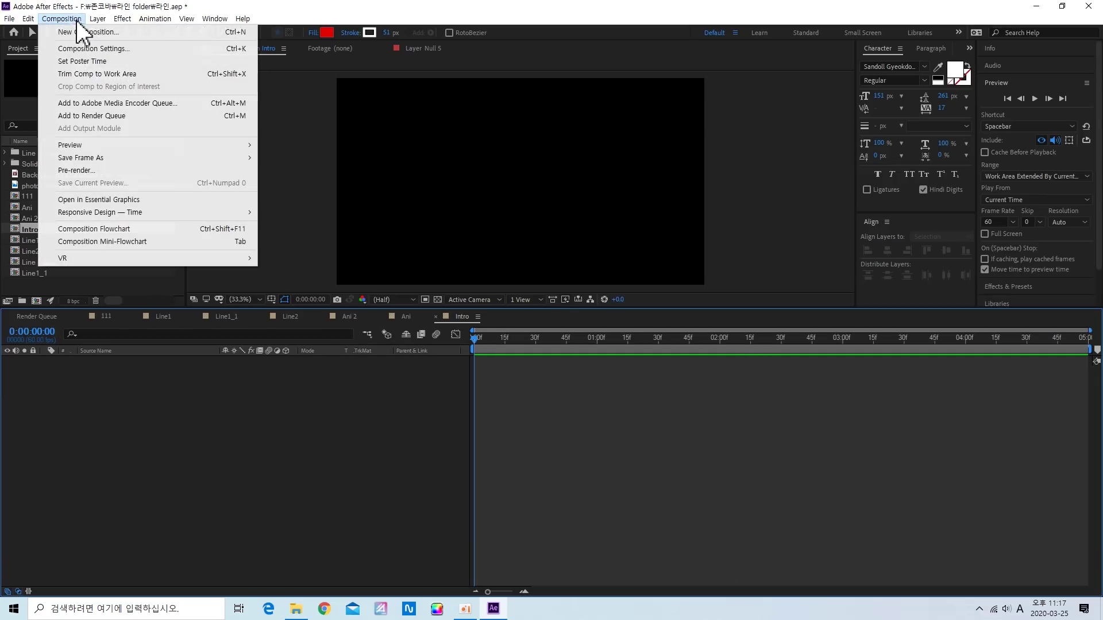
left_click(81, 30)
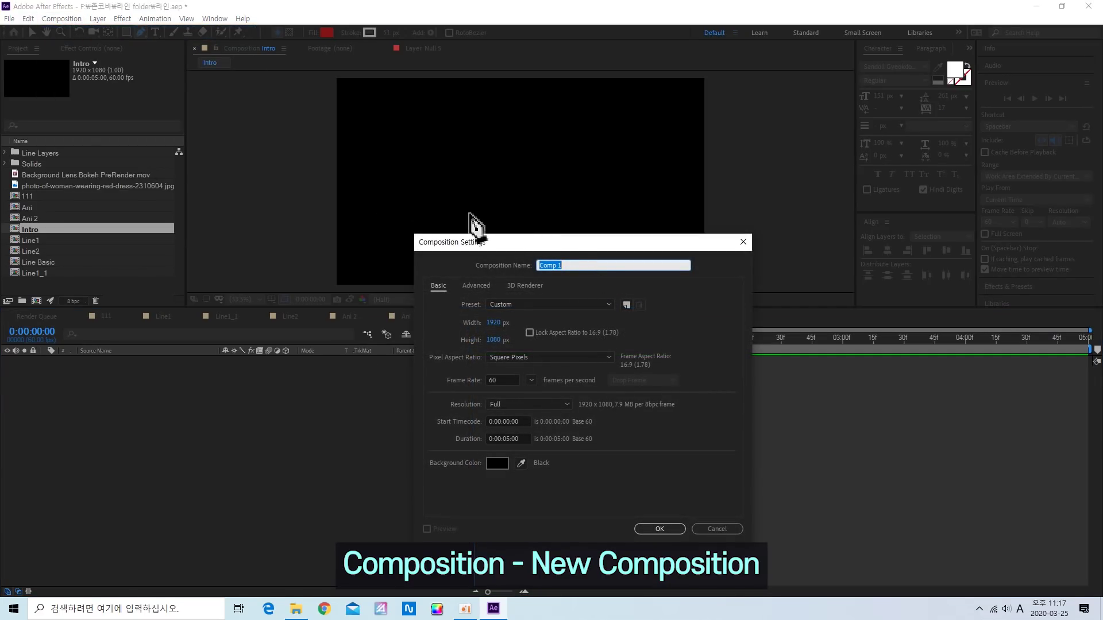
type("Trip")
left_click(508, 438)
type("5.")
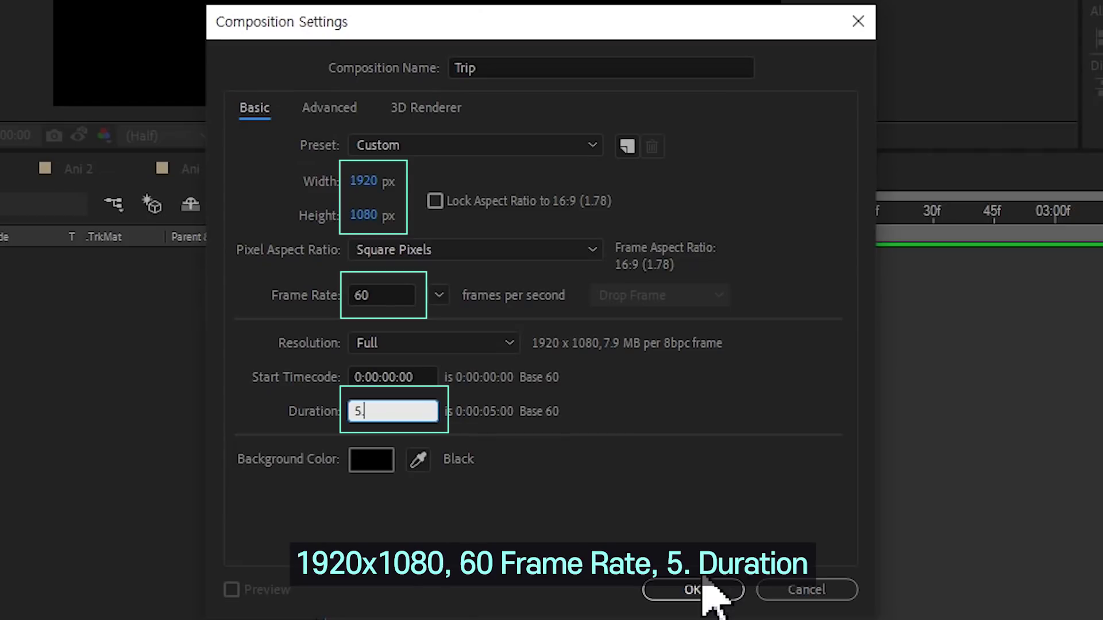
left_click(704, 582)
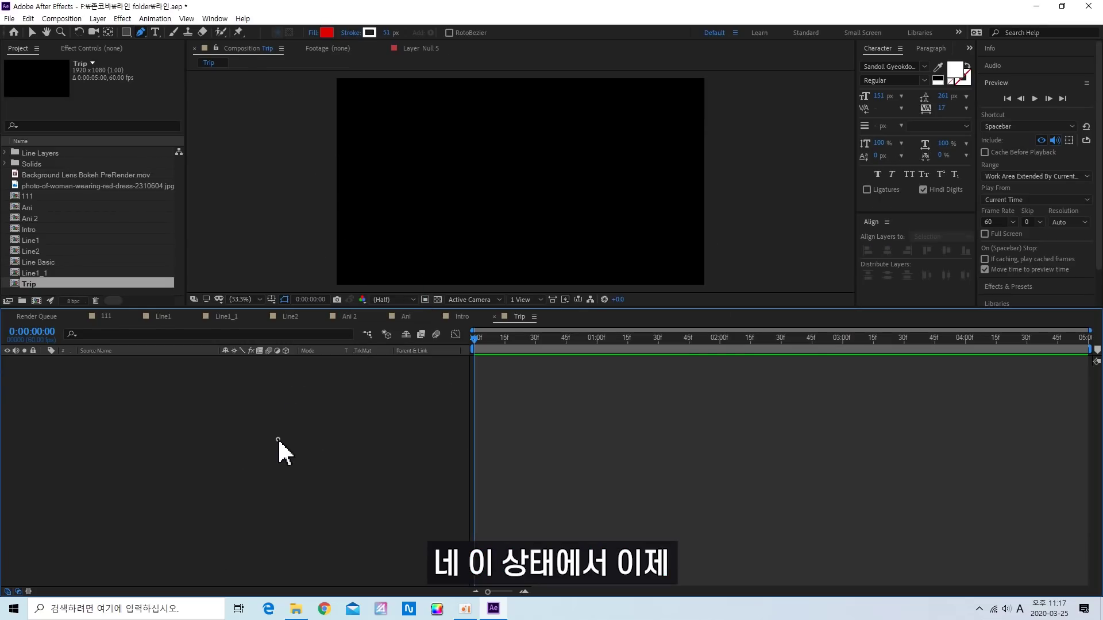
Add a text layer reading TRIP near the middle of the composition and finish editing it
left_click(155, 31)
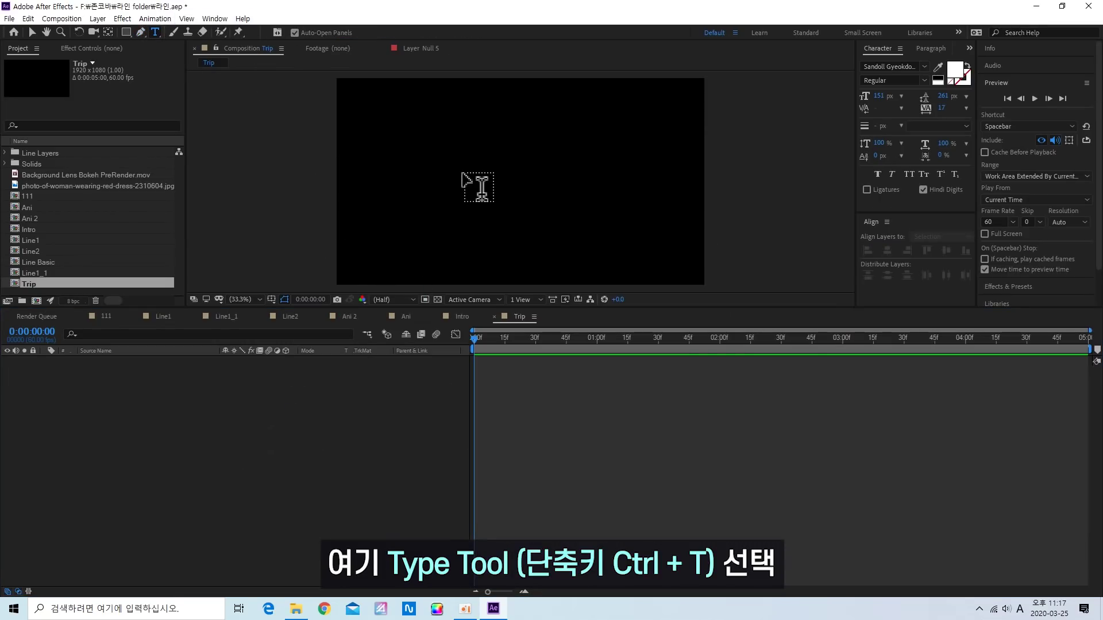
left_click(472, 173)
type("TRIP")
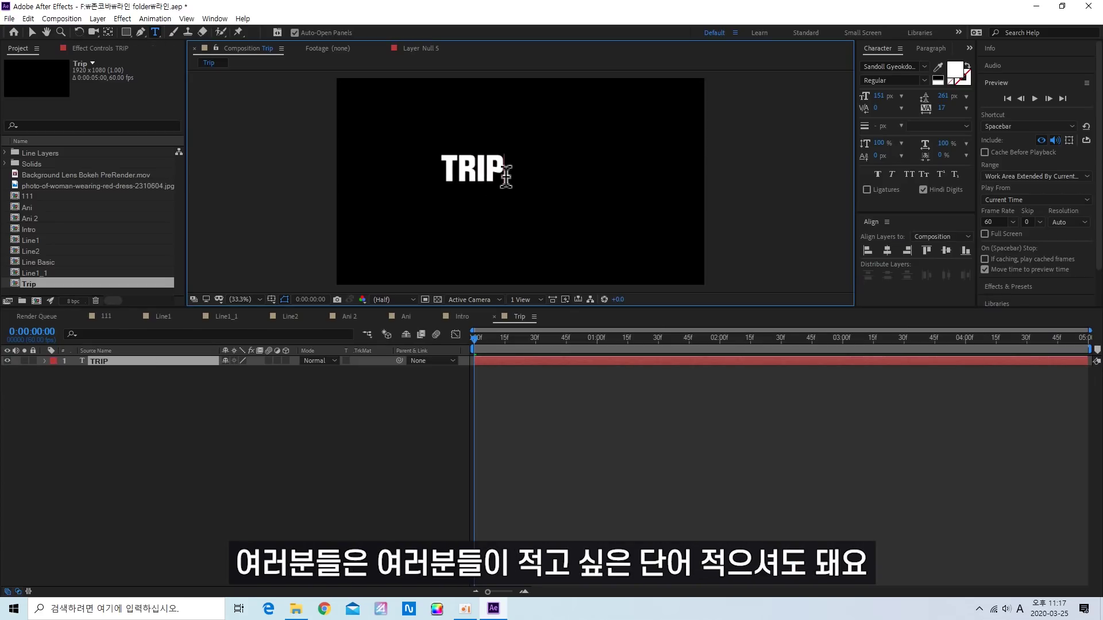
left_click(32, 32)
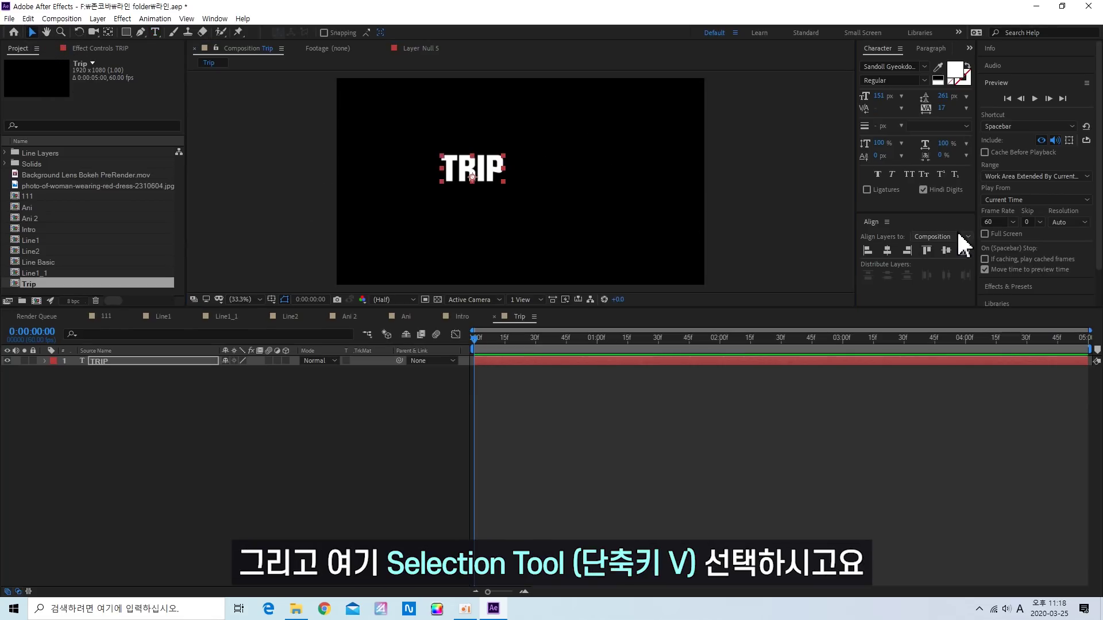
Center the TRIP text horizontally and vertically in the composition using Align
left_click(214, 19)
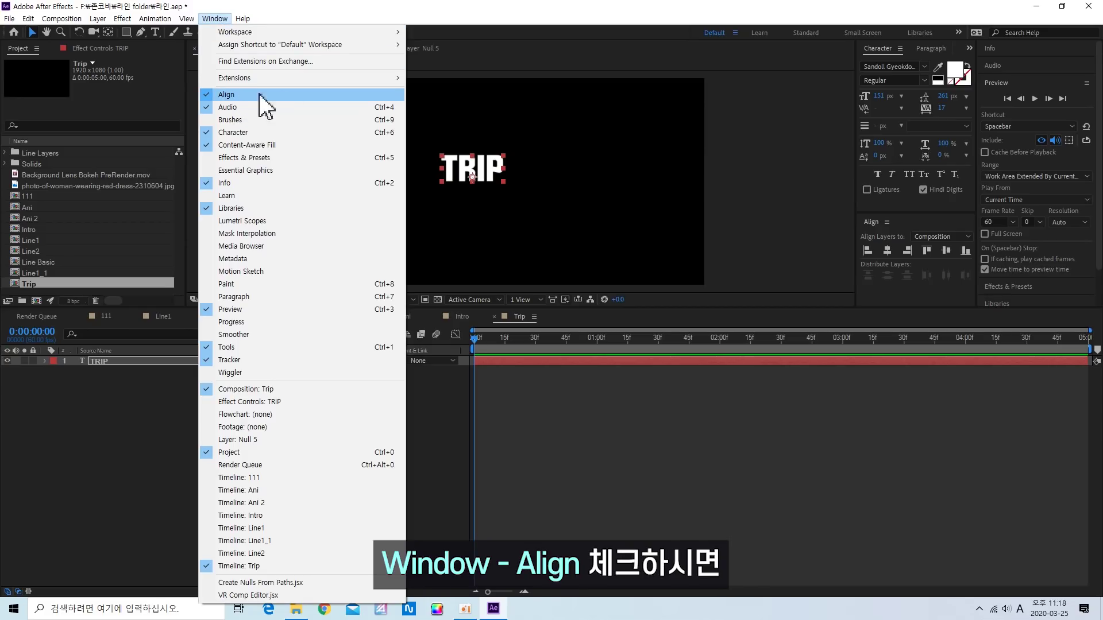
left_click(888, 250)
left_click(887, 250)
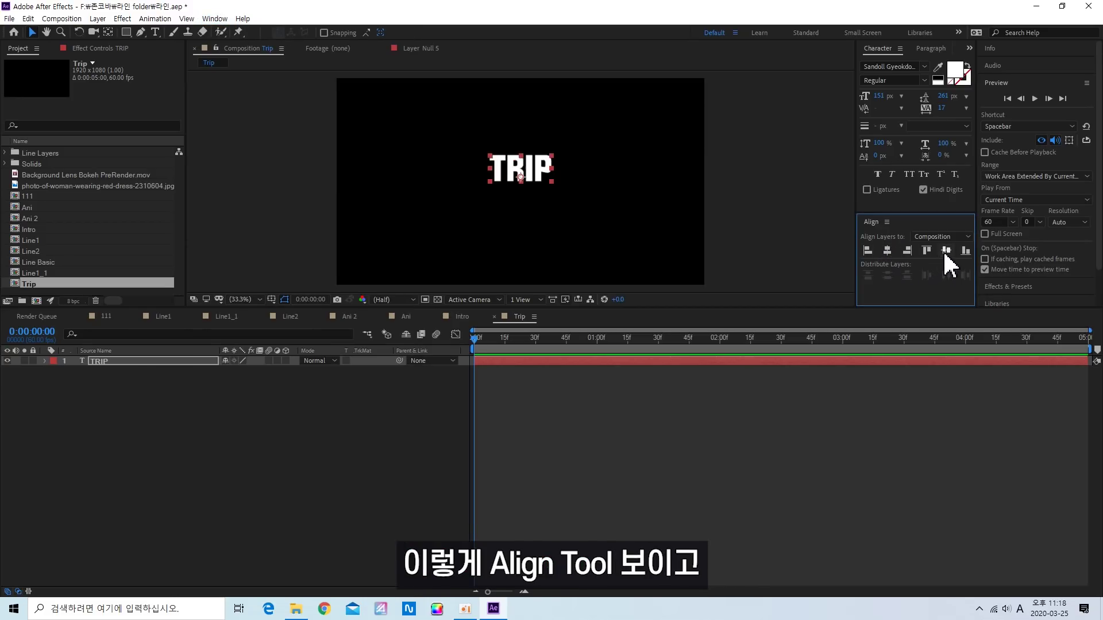
left_click(946, 251)
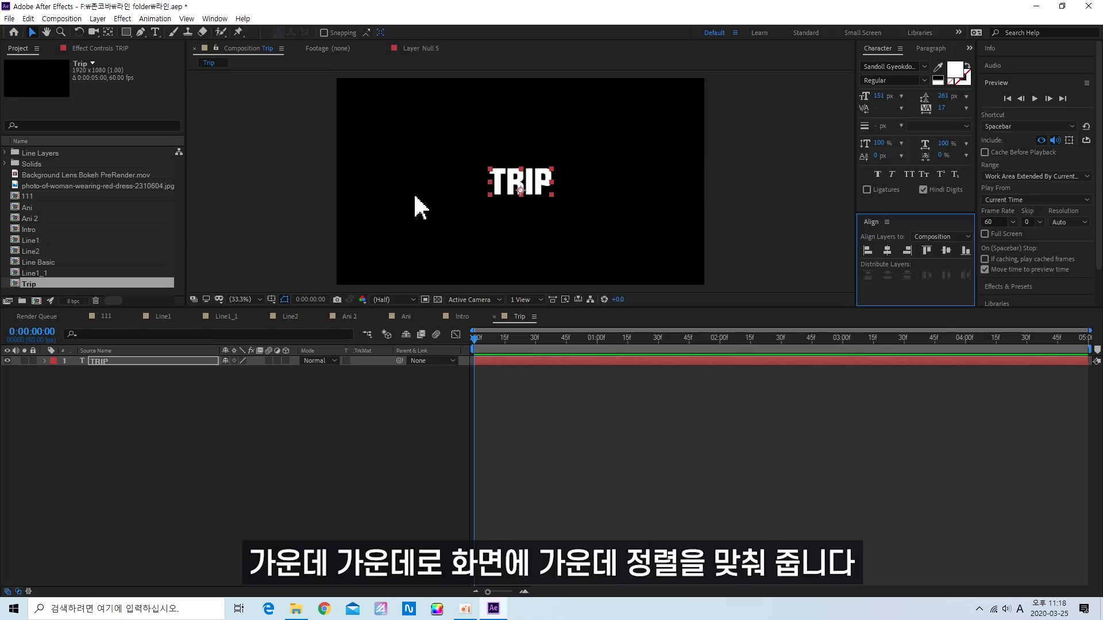
Check the TRIP text's centered paragraph alignment and font, and set its tracking to 15
left_click(924, 50)
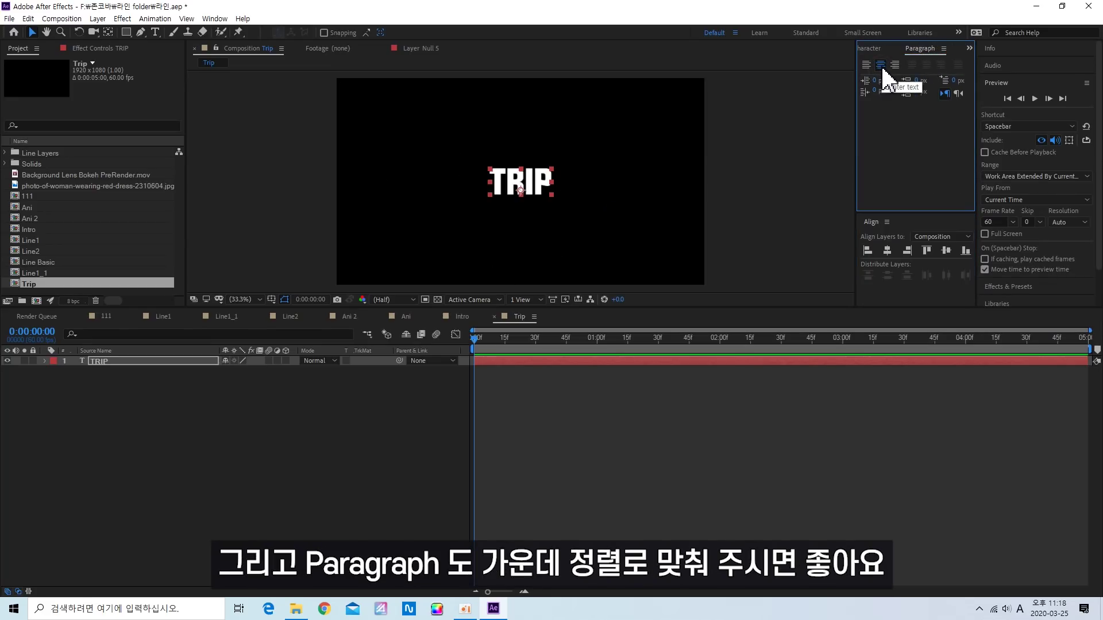
left_click(878, 49)
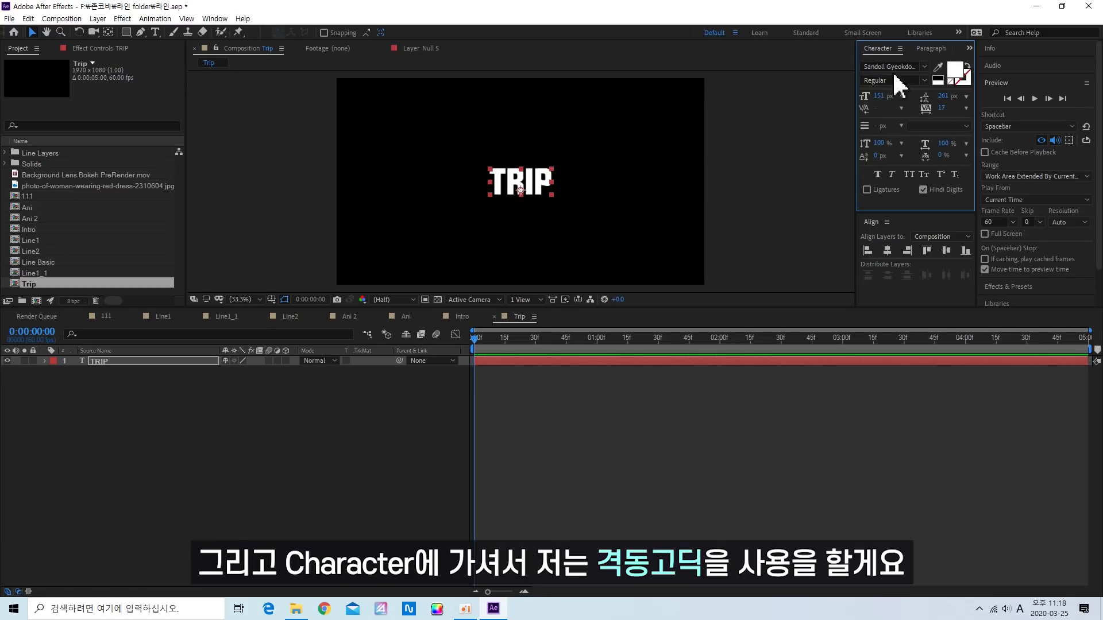
left_click(922, 67)
left_click(914, 122)
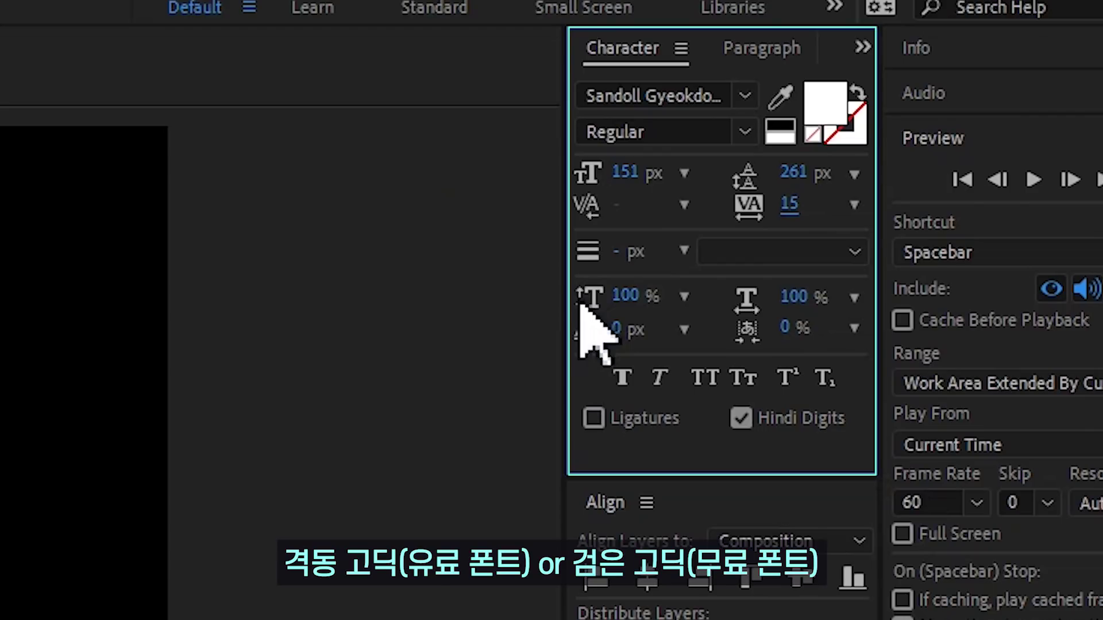
Set the Pen tool to draw with no fill and a white (FFFFFF) stroke 5 px wide
left_click(140, 32)
left_click(313, 33)
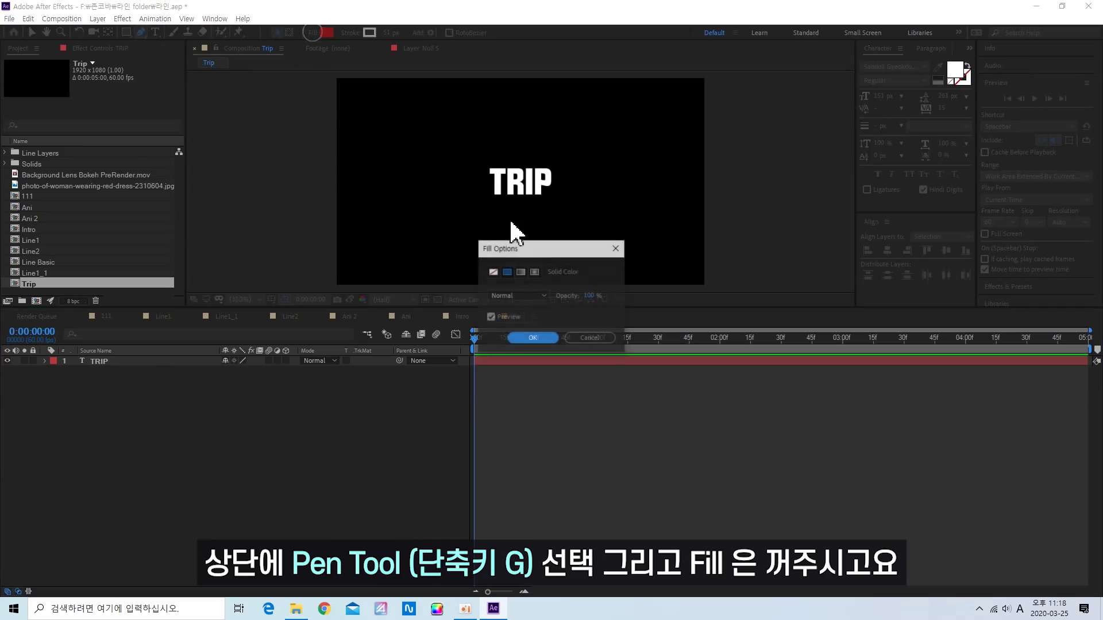
left_click(493, 272)
left_click(533, 338)
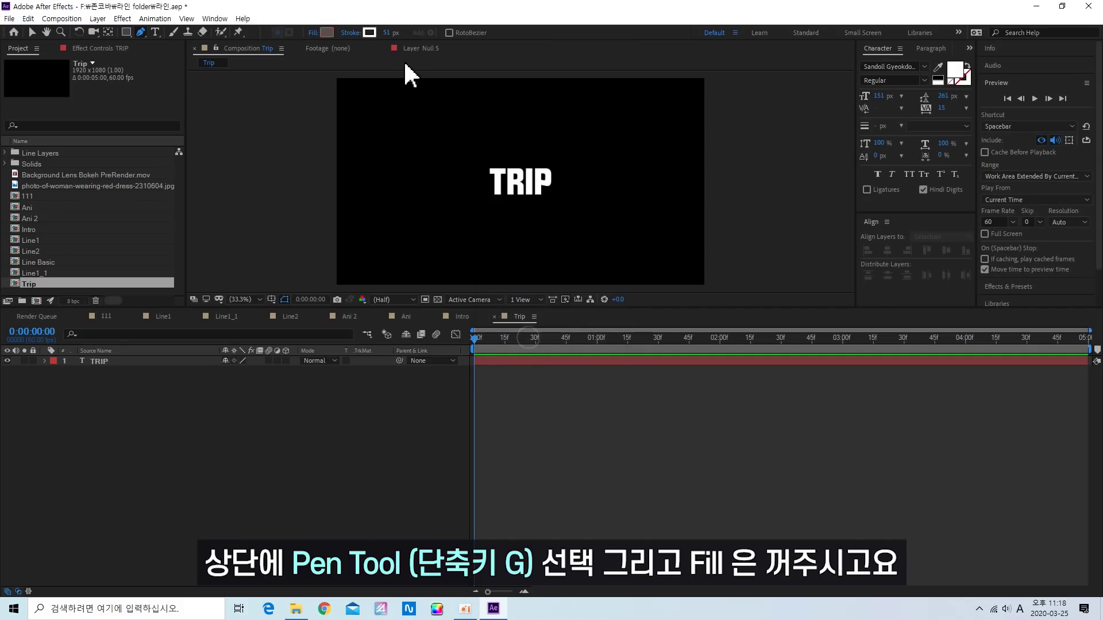
left_click(371, 32)
left_click_drag(525, 339, 391, 270)
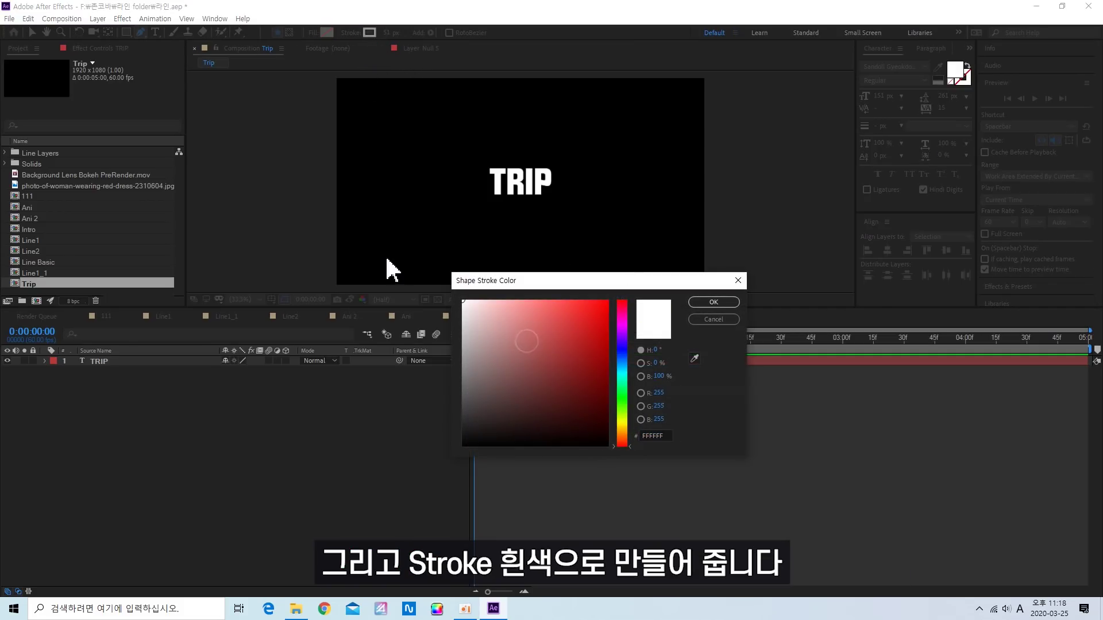
left_click(715, 303)
left_click(386, 32)
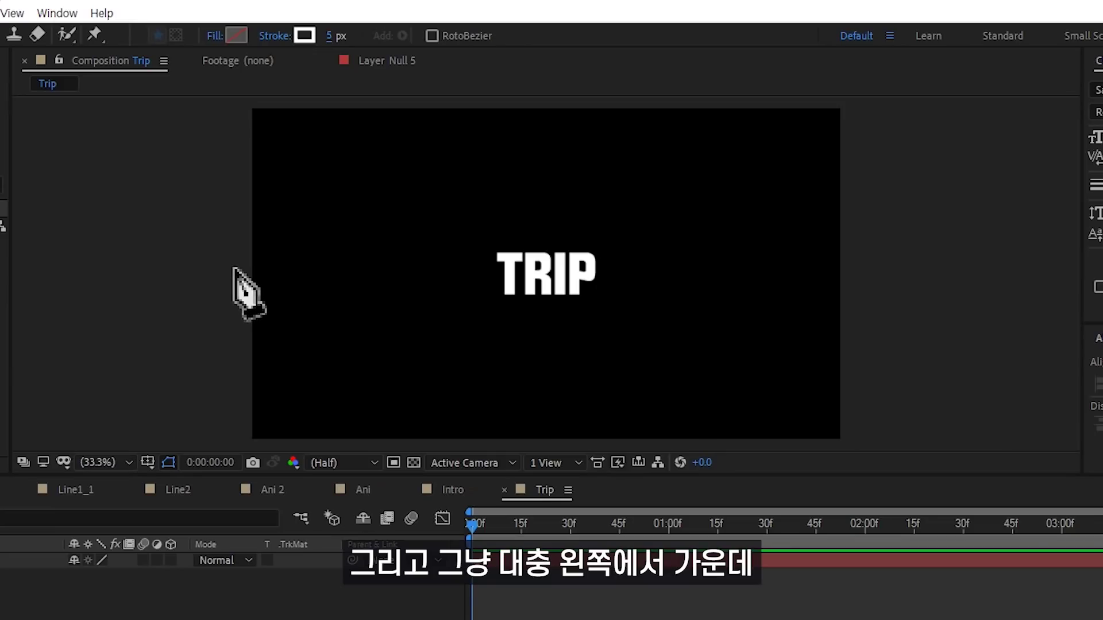
Draw a straight horizontal line from outside the frame's left edge to the letter T of TRIP, then deselect it
left_click(323, 181)
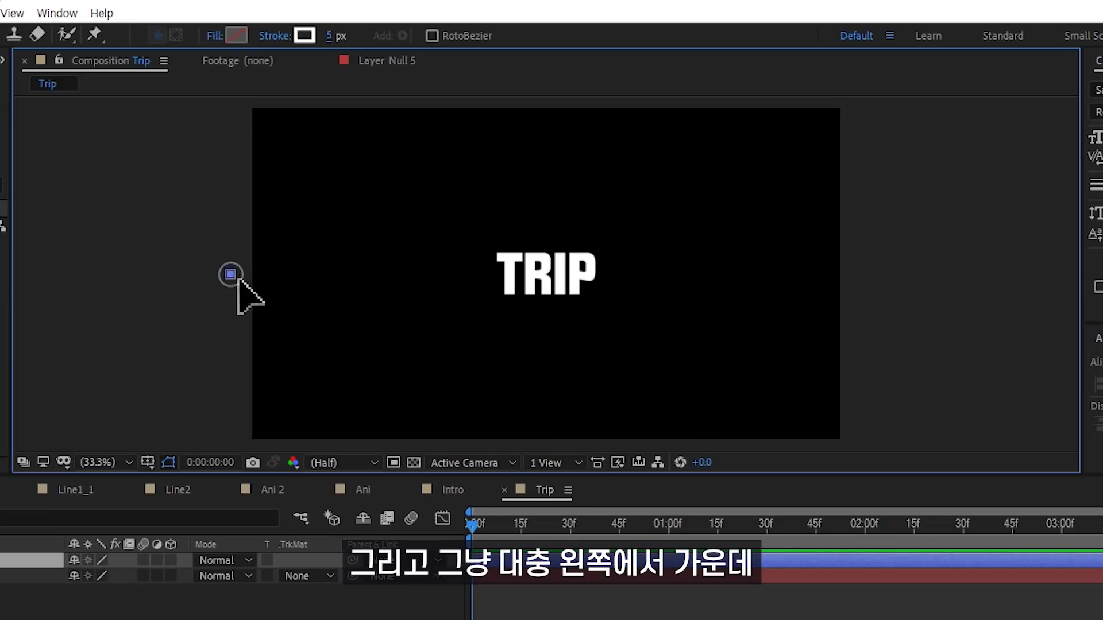
left_click(511, 274)
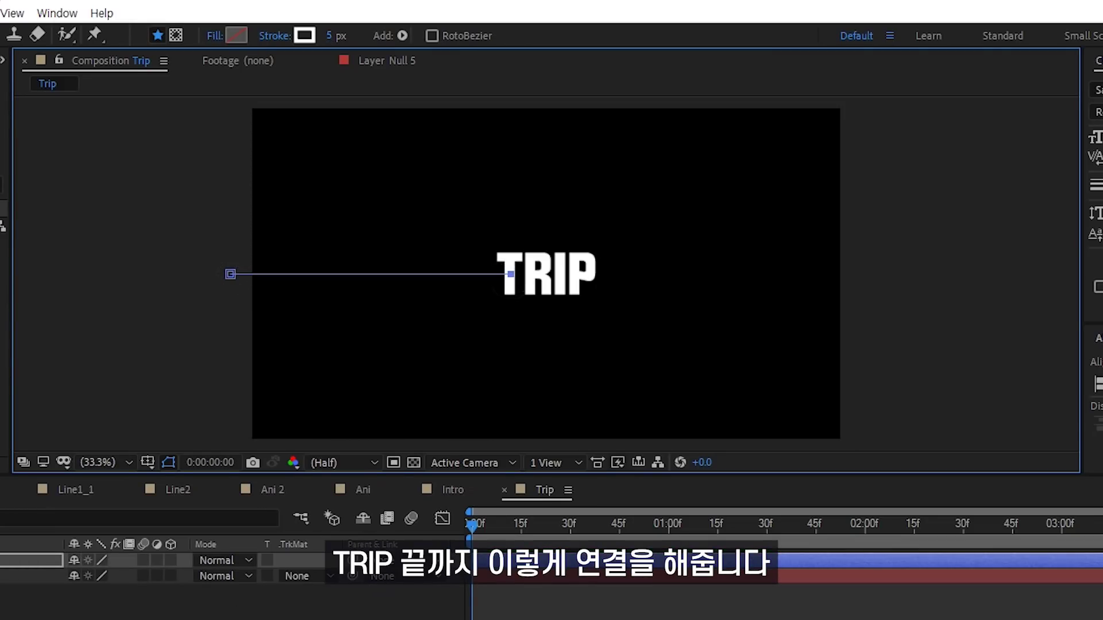
left_click(488, 546)
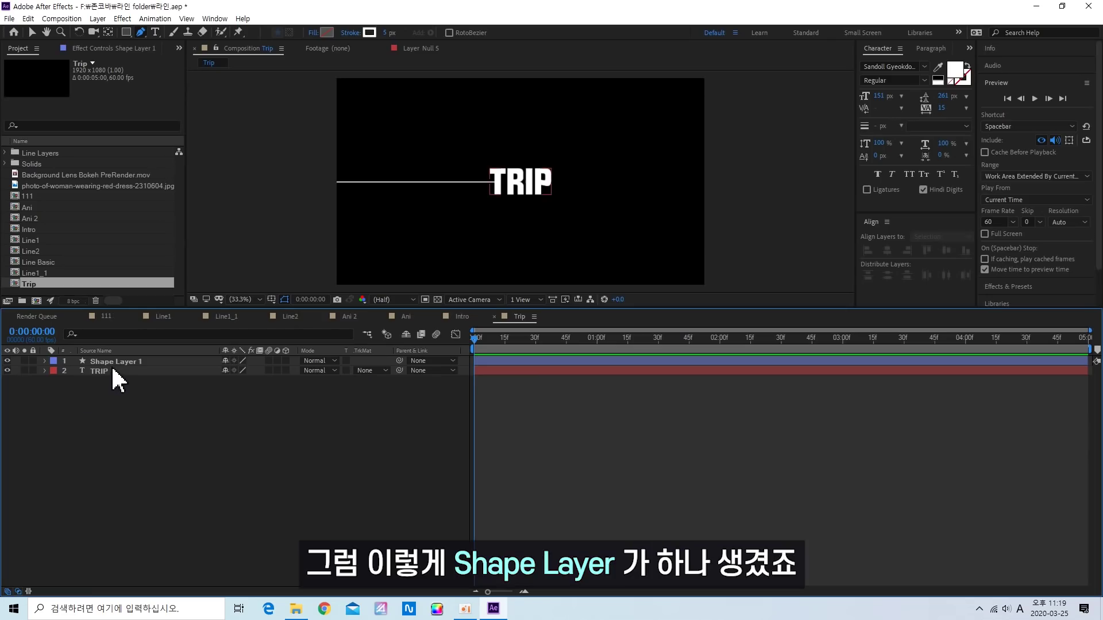
Duplicate Shape Layer 1 and move the copy to X position 2133 so its line starts at the letter P
left_click(117, 361)
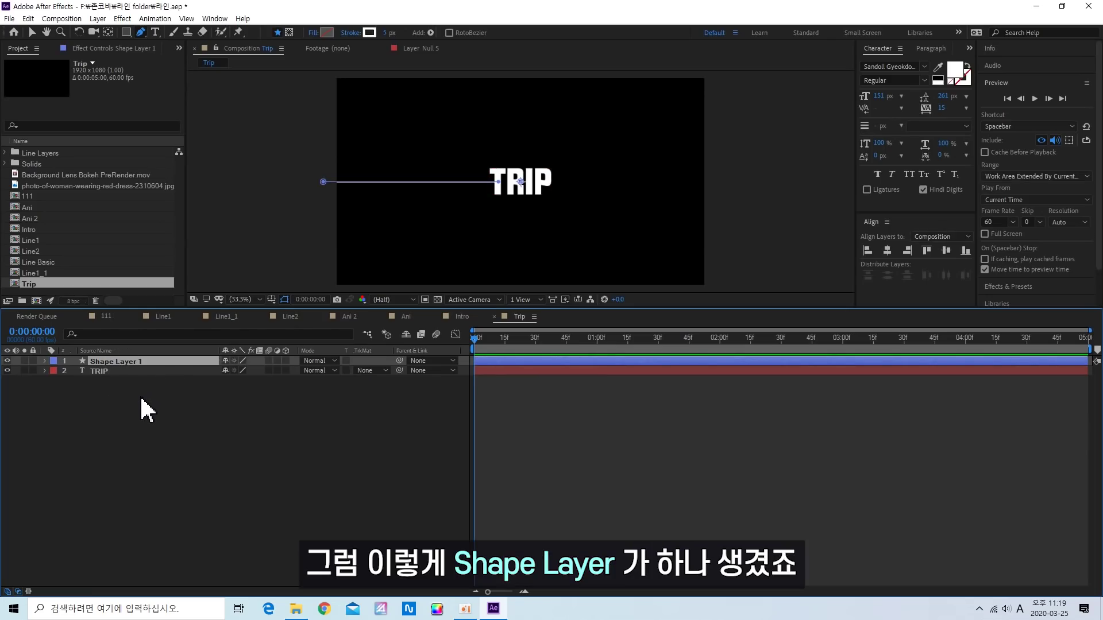
key("ctrl+d")
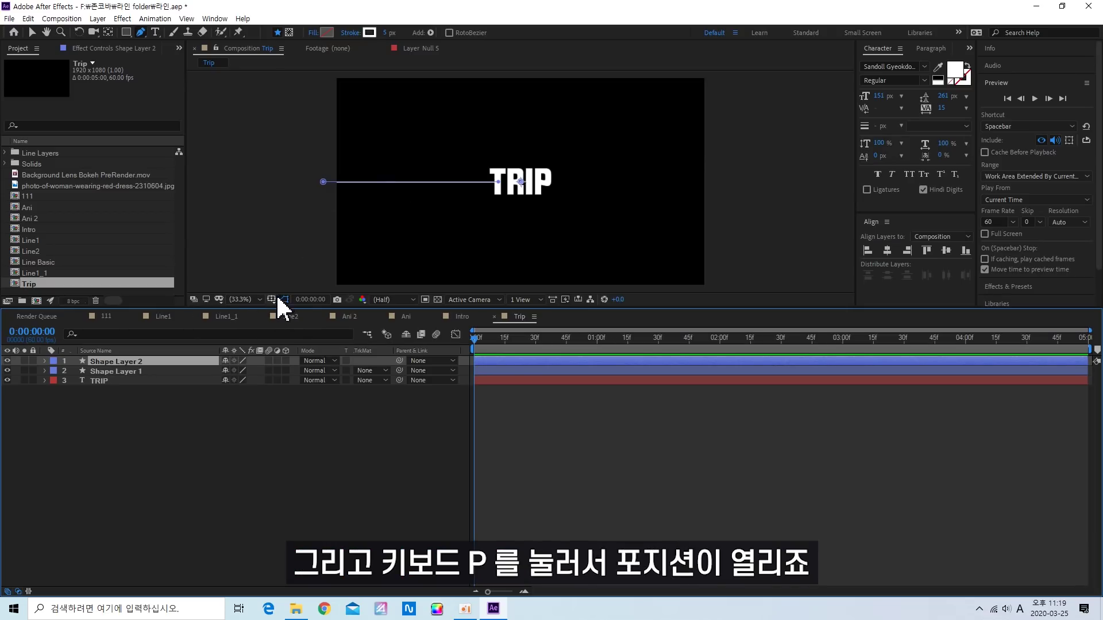
key("p")
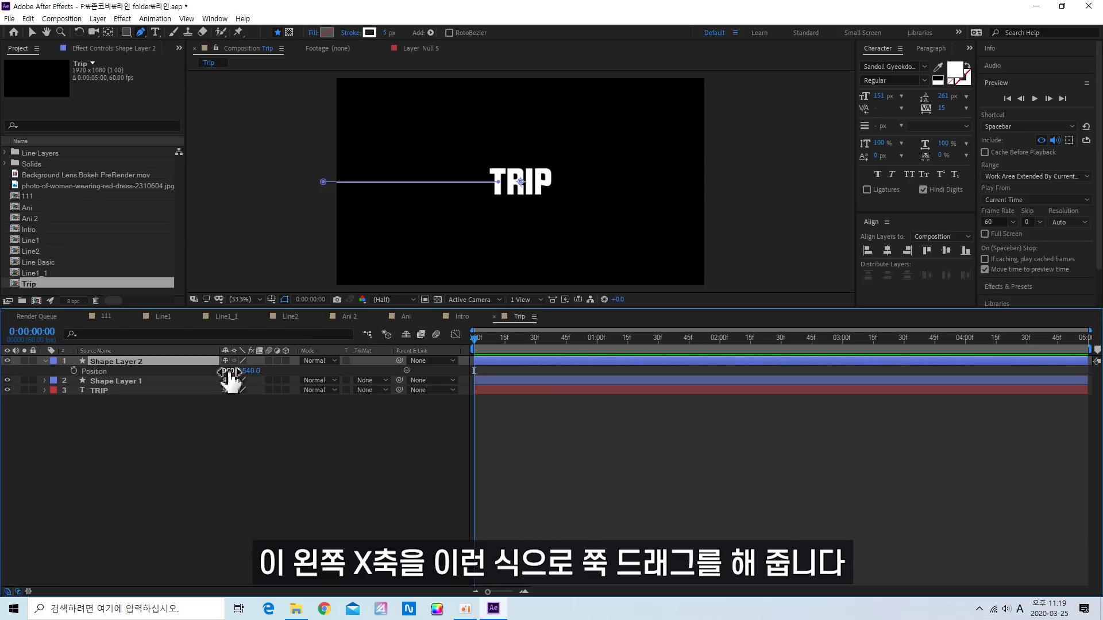
left_click_drag(230, 376, 832, 366)
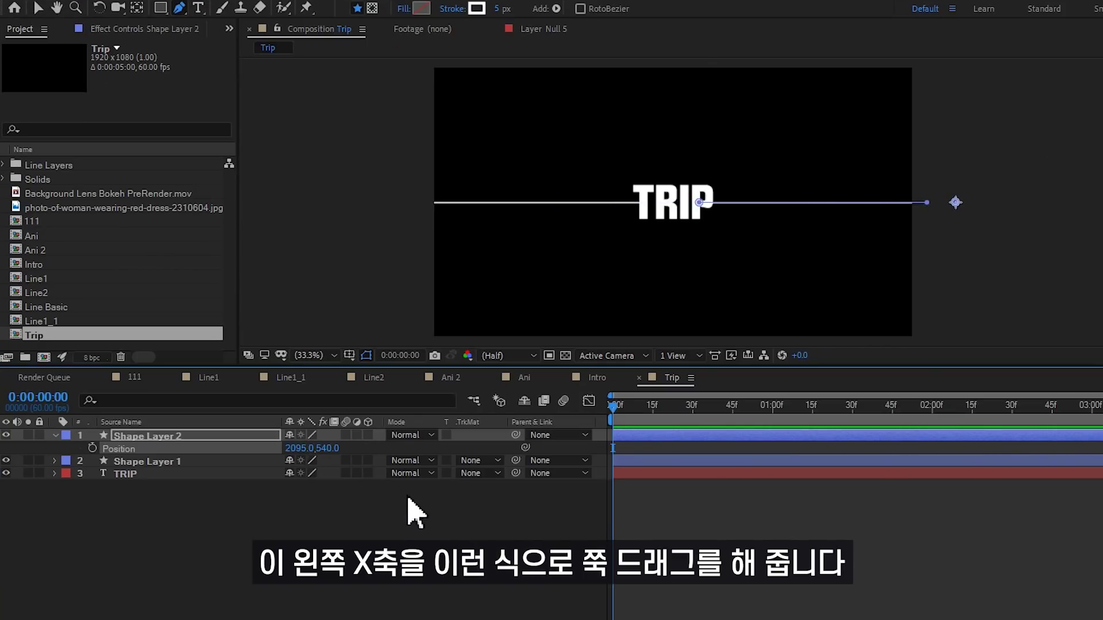
left_click_drag(305, 448, 331, 448)
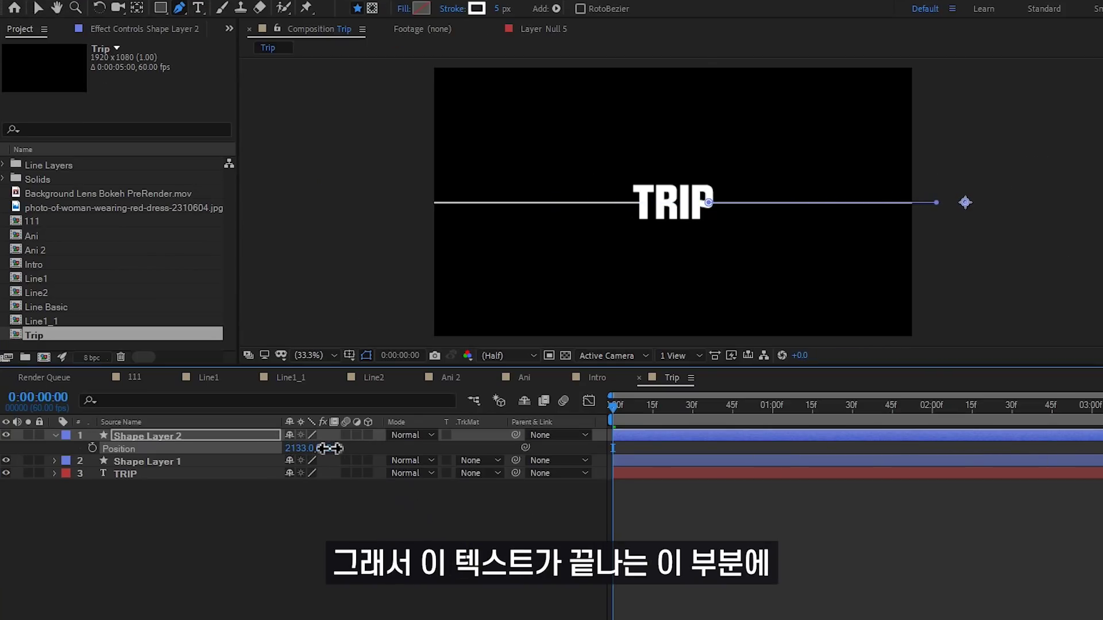
left_click(640, 510)
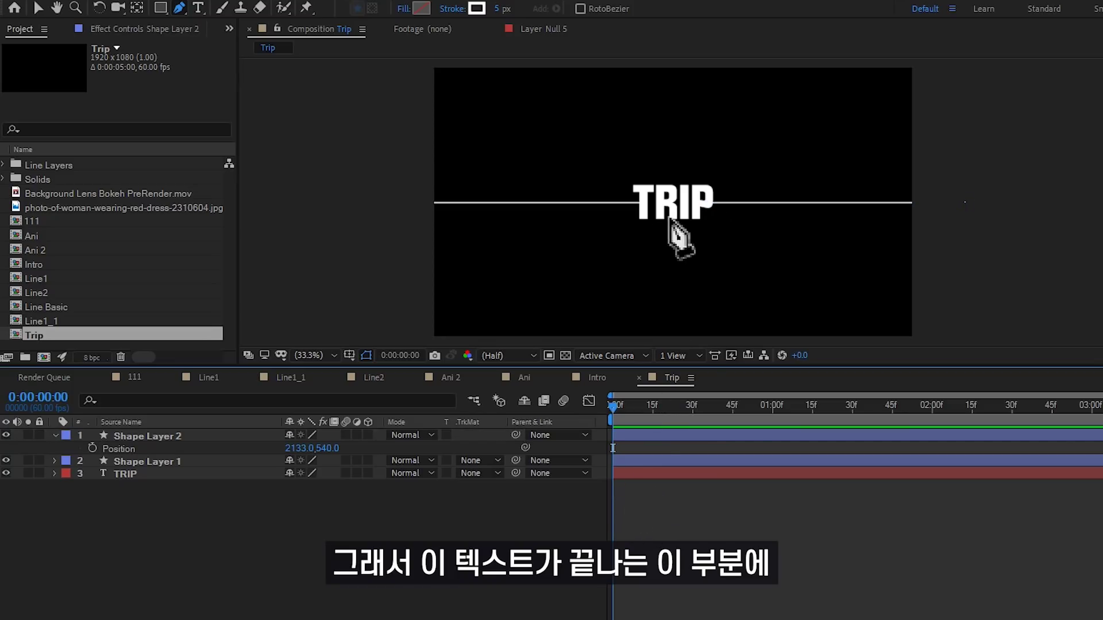
left_click_drag(738, 368, 734, 412)
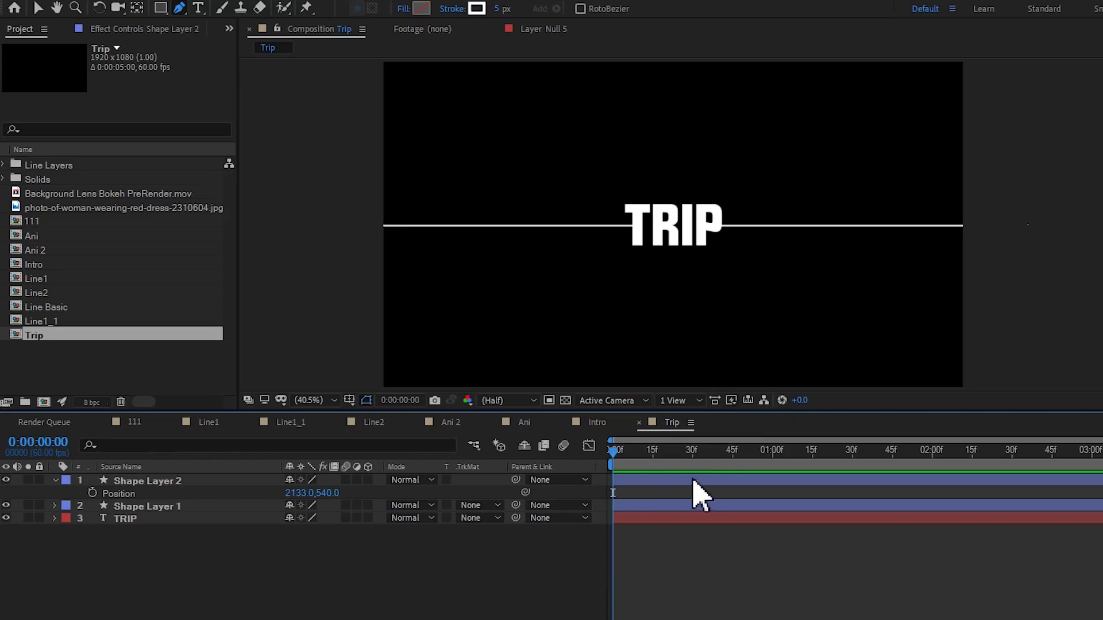
Select Shape Layer 1 and open the Create Nulls From Paths script
left_click(150, 506)
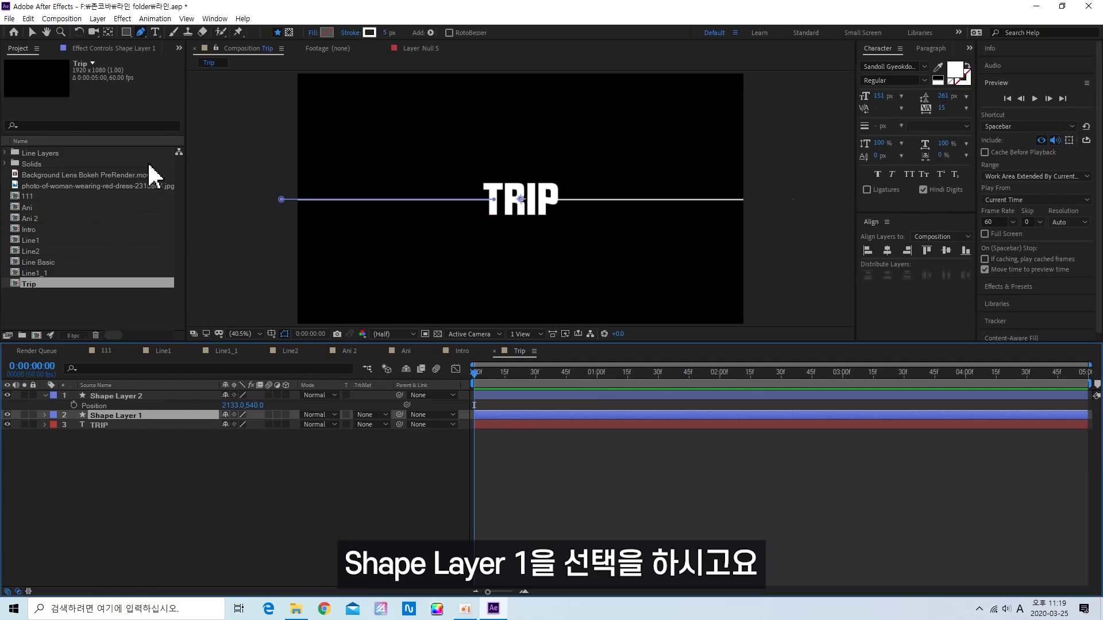
left_click(187, 19)
left_click(215, 19)
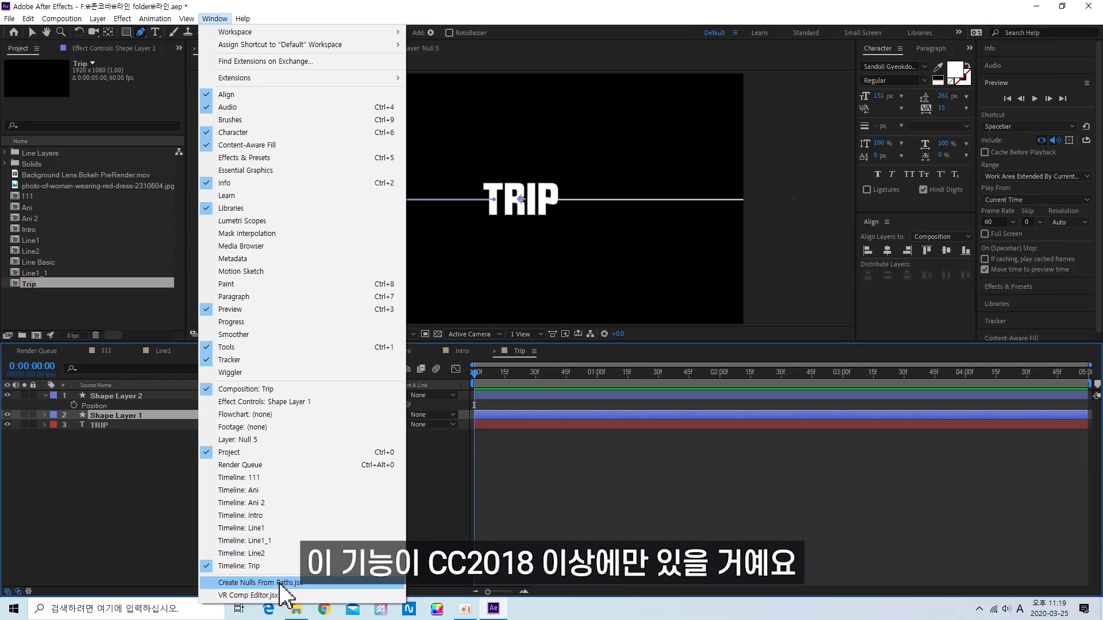
left_click(252, 583)
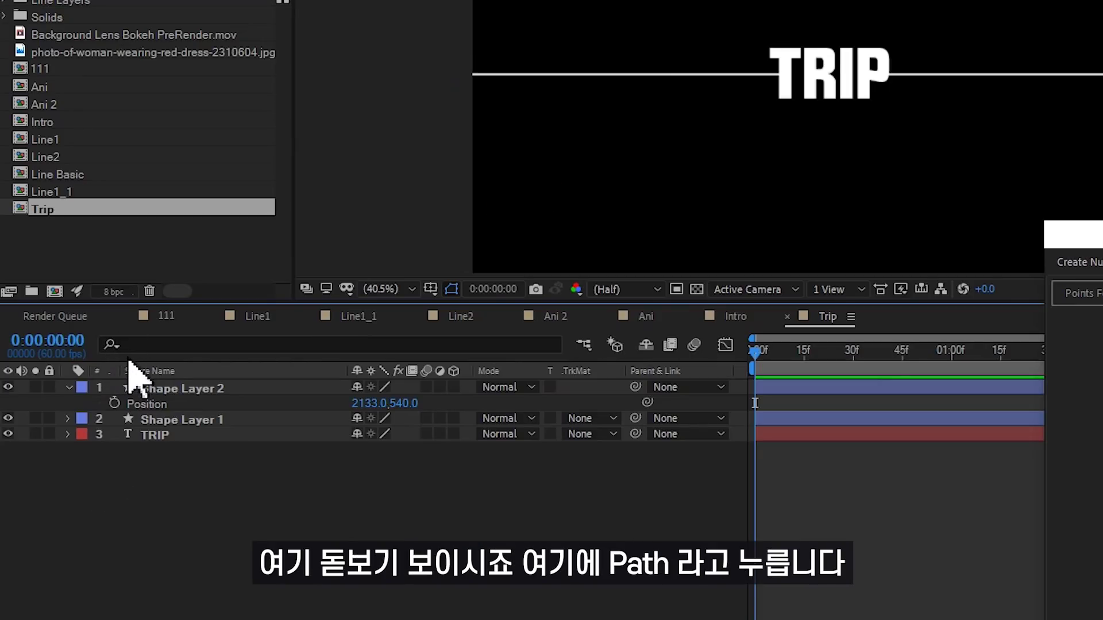
Filter the timeline layers by "path" and apply Points Follow Nulls to Shape Layer 1's path
left_click(119, 346)
type("path")
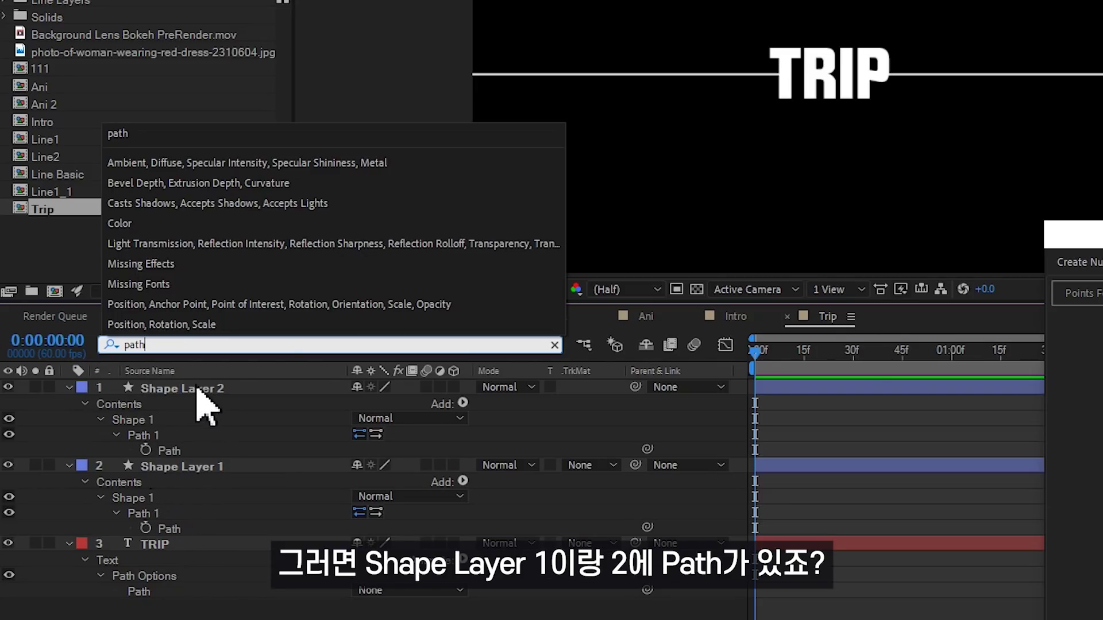
left_click(143, 513)
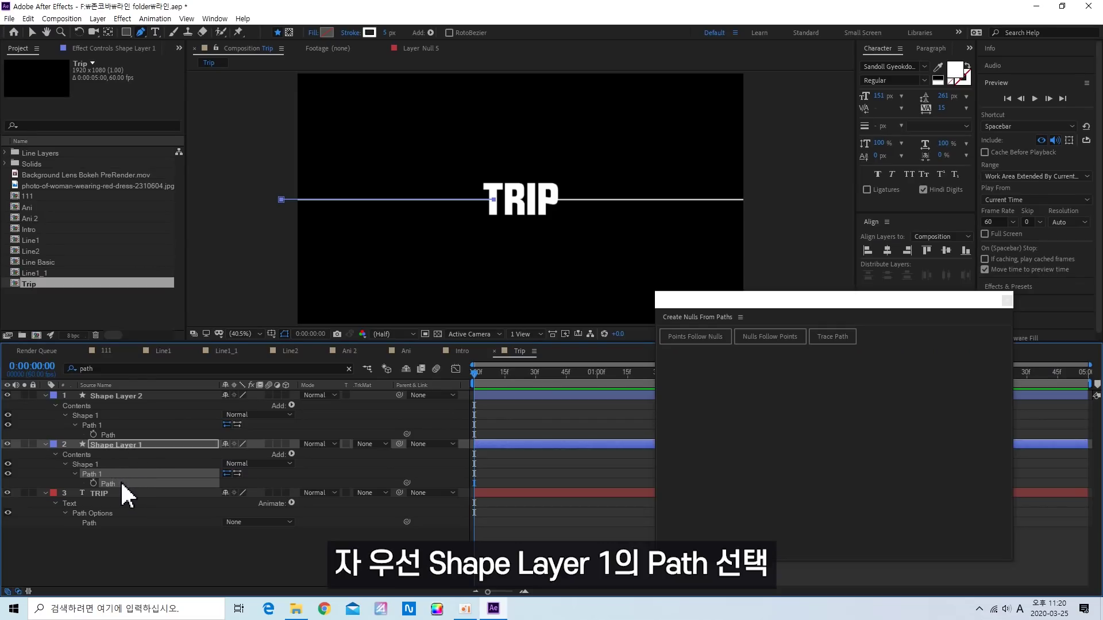
left_click(698, 342)
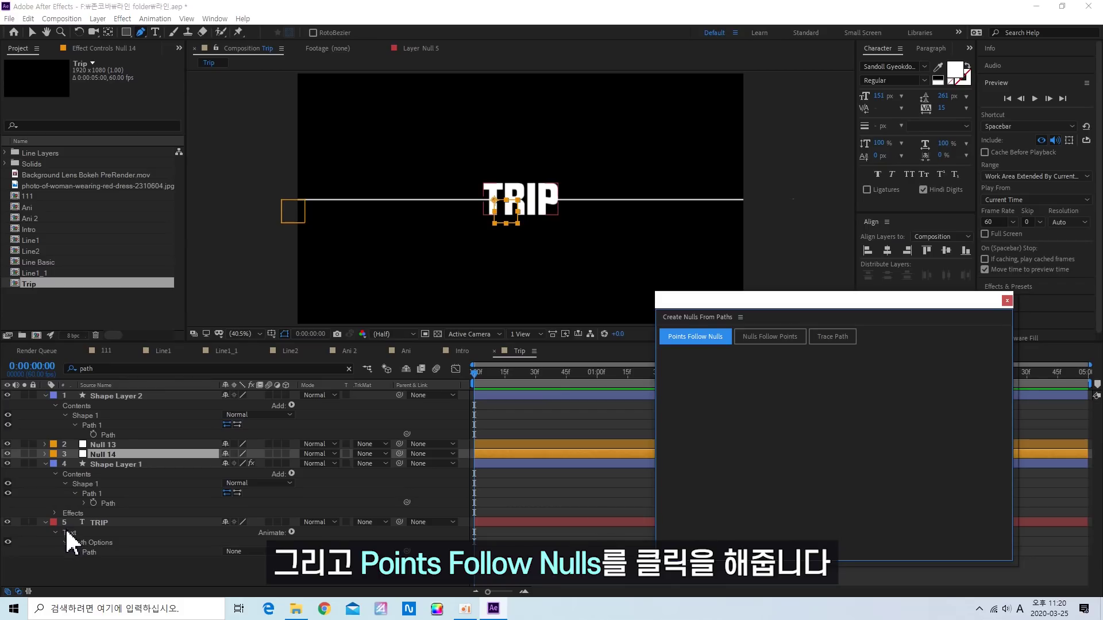
Try moving Null 14 and Null 13 with the Selection tool to test how the line's ends follow, and undo the moves
left_click(109, 454)
left_click(109, 445)
left_click(114, 453)
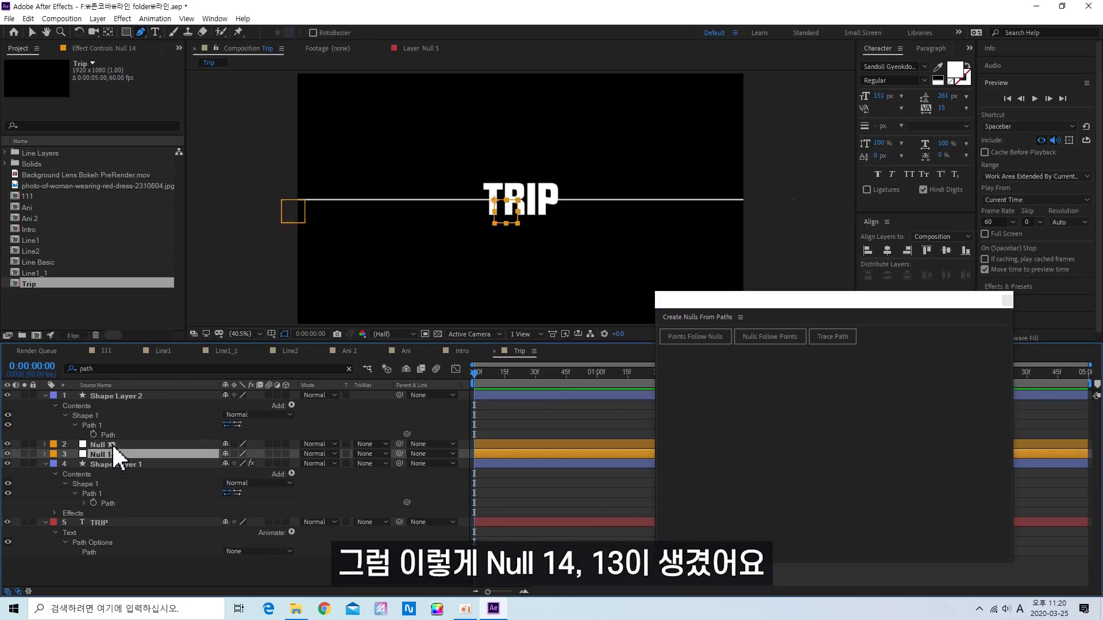
left_click(111, 455)
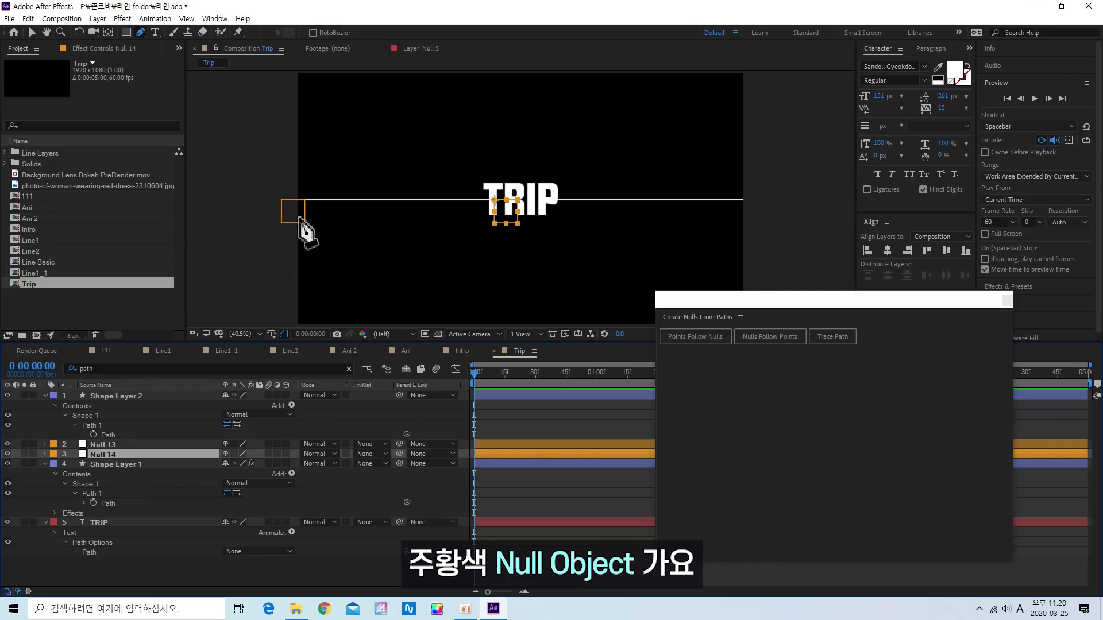
left_click(32, 33)
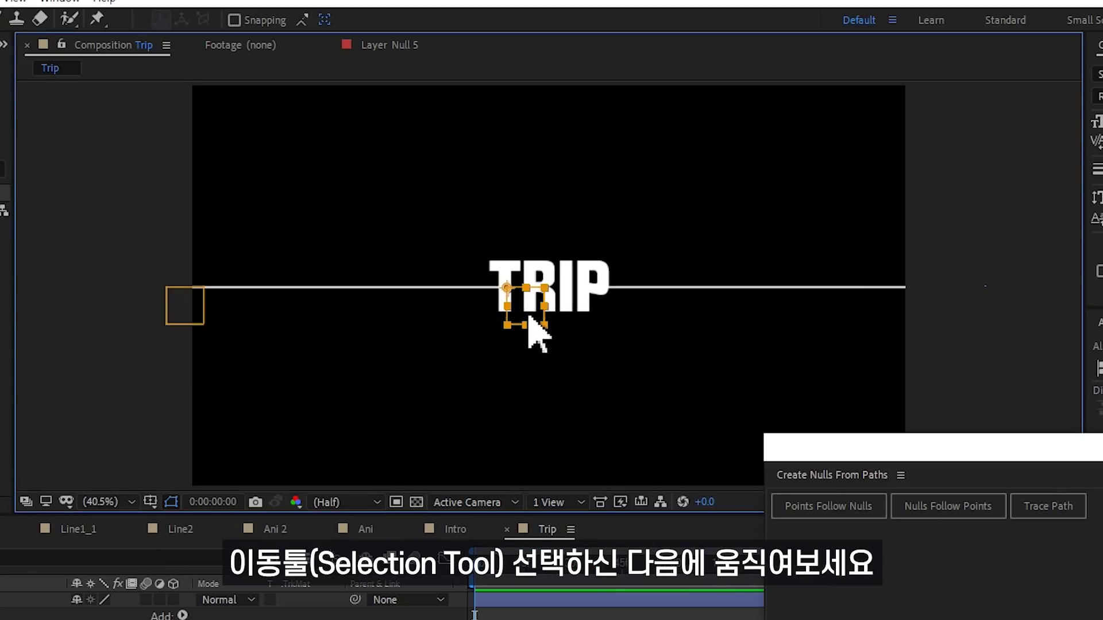
left_click_drag(503, 222, 684, 136)
left_click_drag(810, 186, 505, 397)
left_click_drag(185, 309, 136, 390)
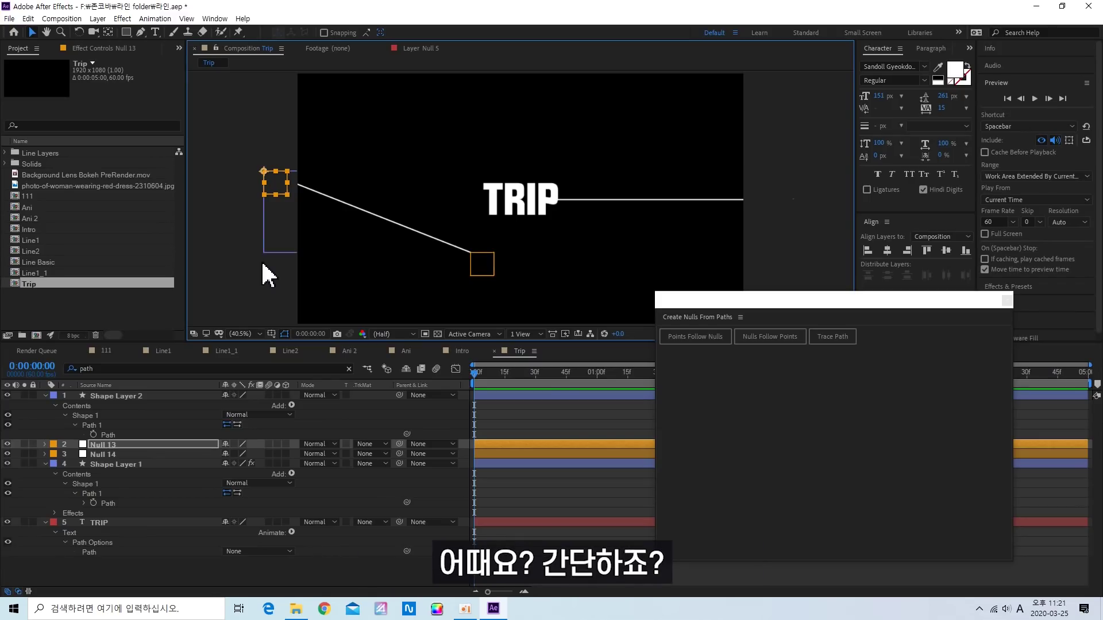
key("ctrl+z")
key("ctrl+z")
key("ctrl+z")
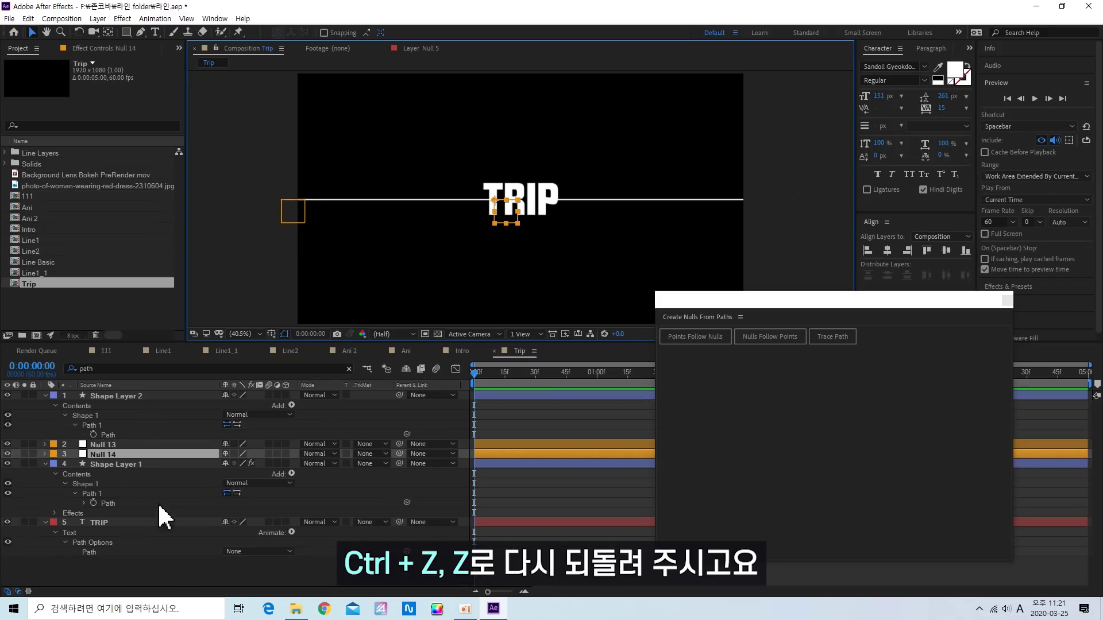
Apply Points Follow Nulls to the path of Shape Layer 2 and try moving the null at the letter P
left_click(132, 409)
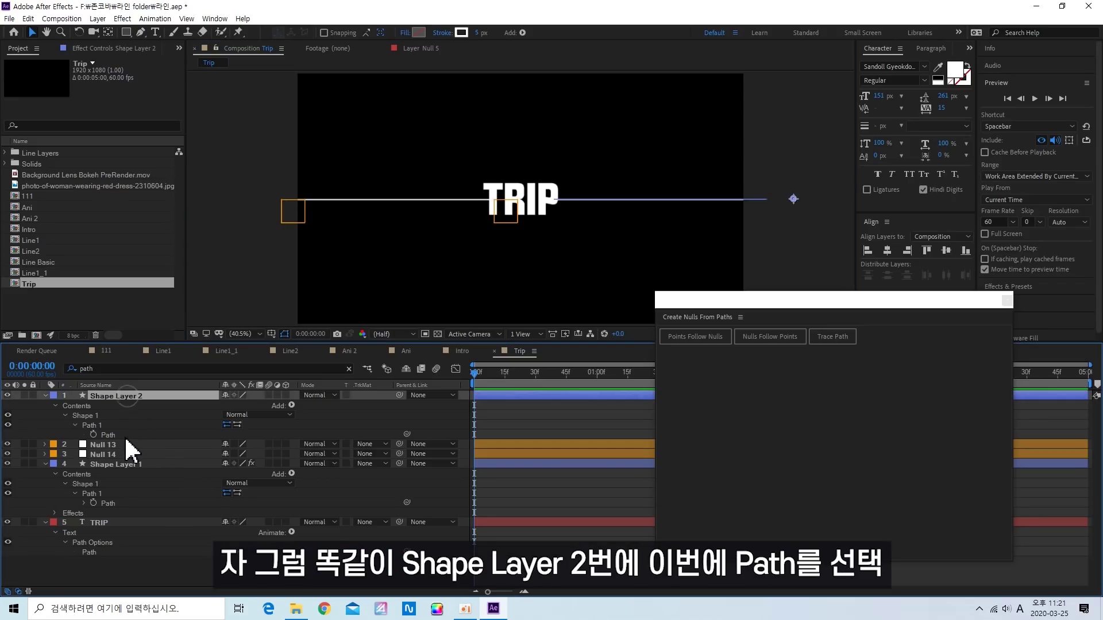
left_click(120, 435)
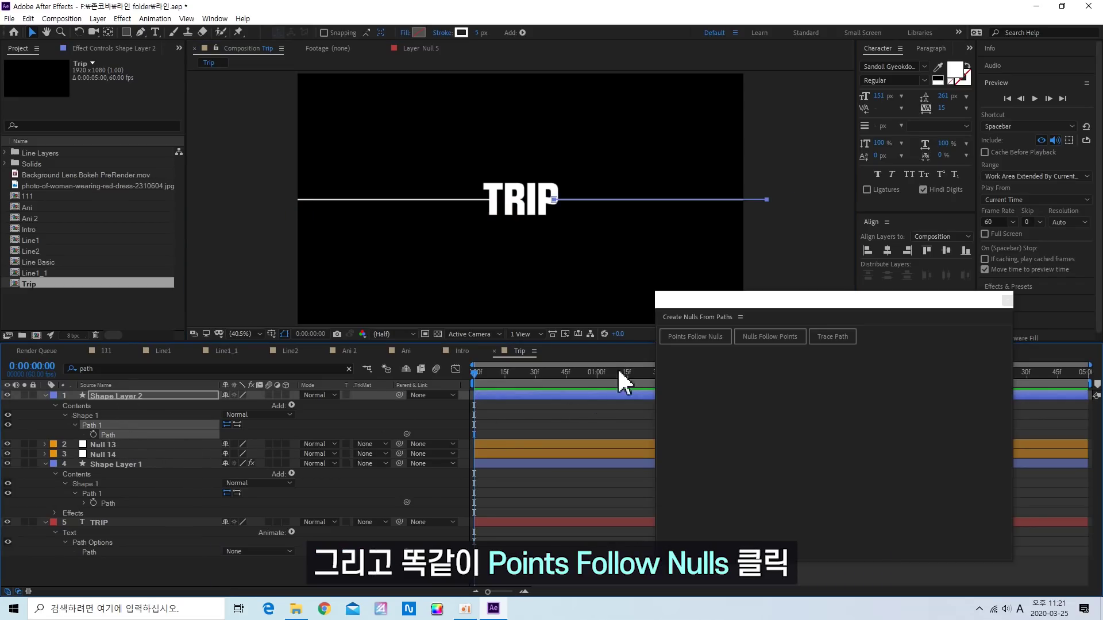
left_click(694, 337)
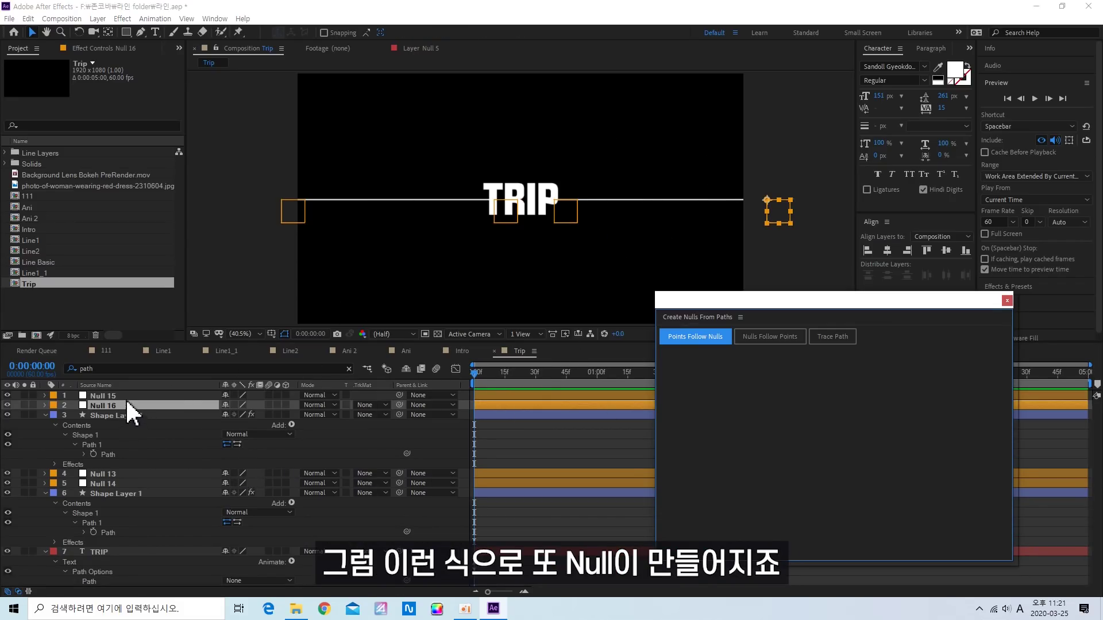
left_click_drag(567, 218, 539, 261)
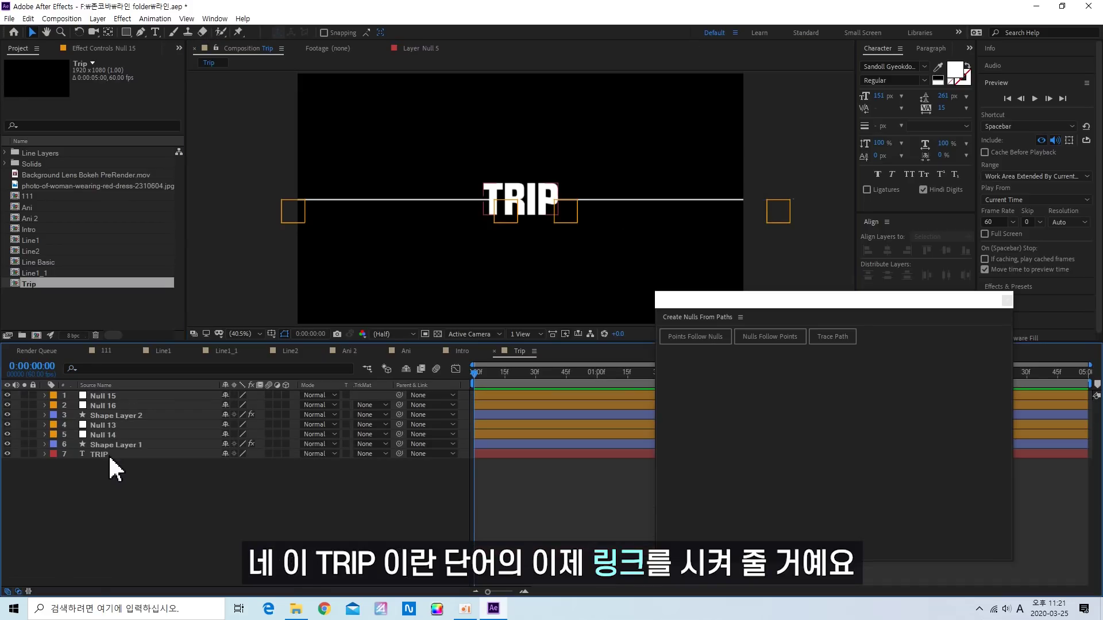
Parent Null 14 at the letter T and Null 15 at the letter P to the TRIP text layer
left_click(109, 456)
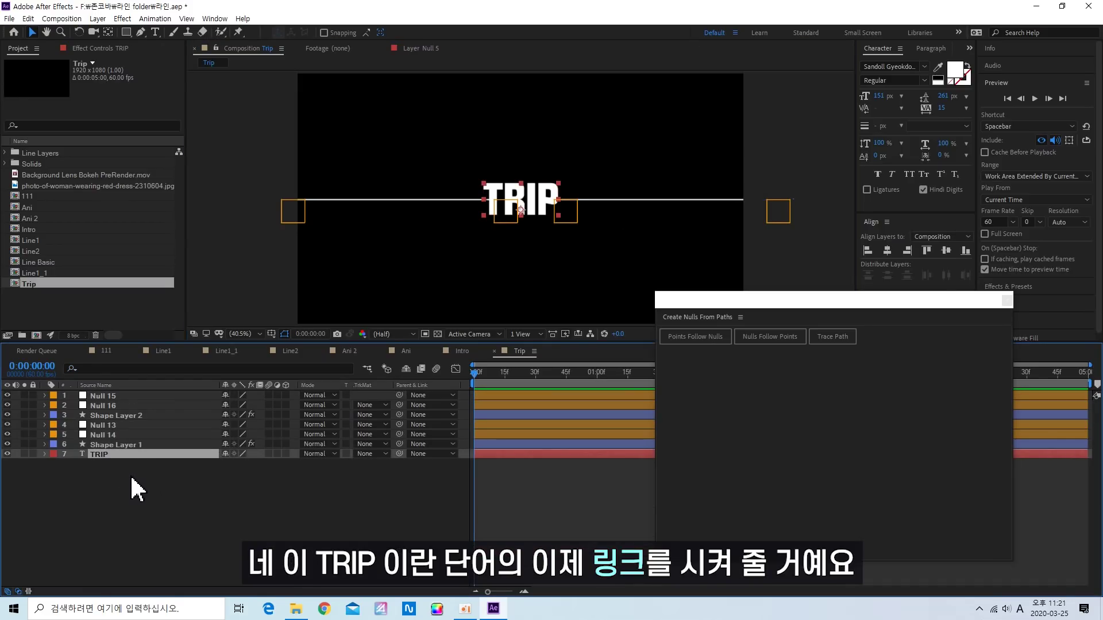
left_click(127, 434)
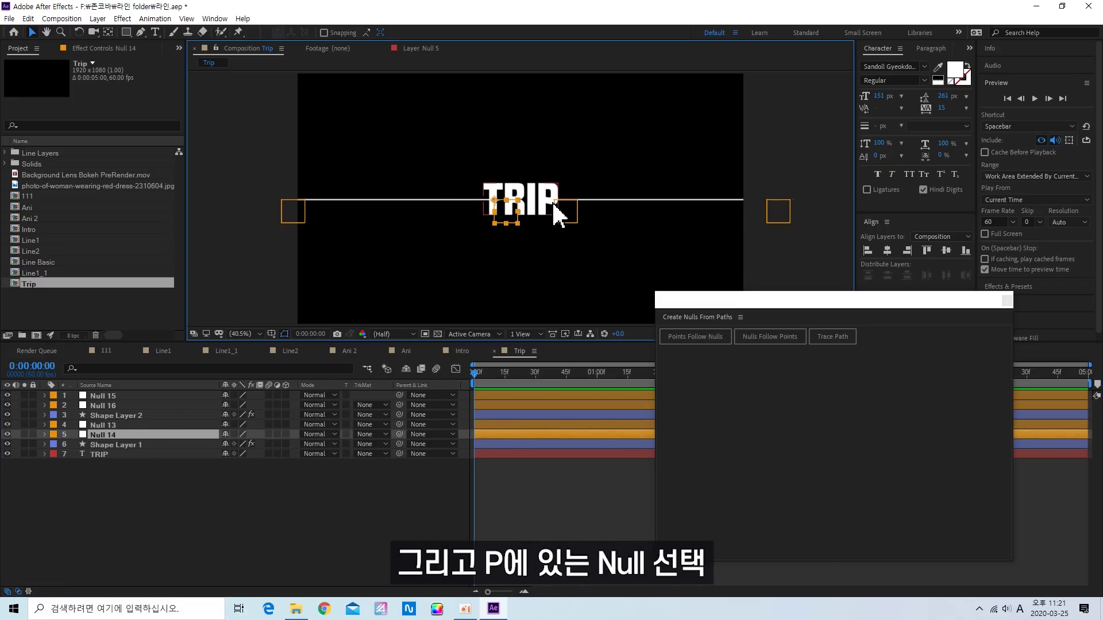
left_click(568, 219, "shift")
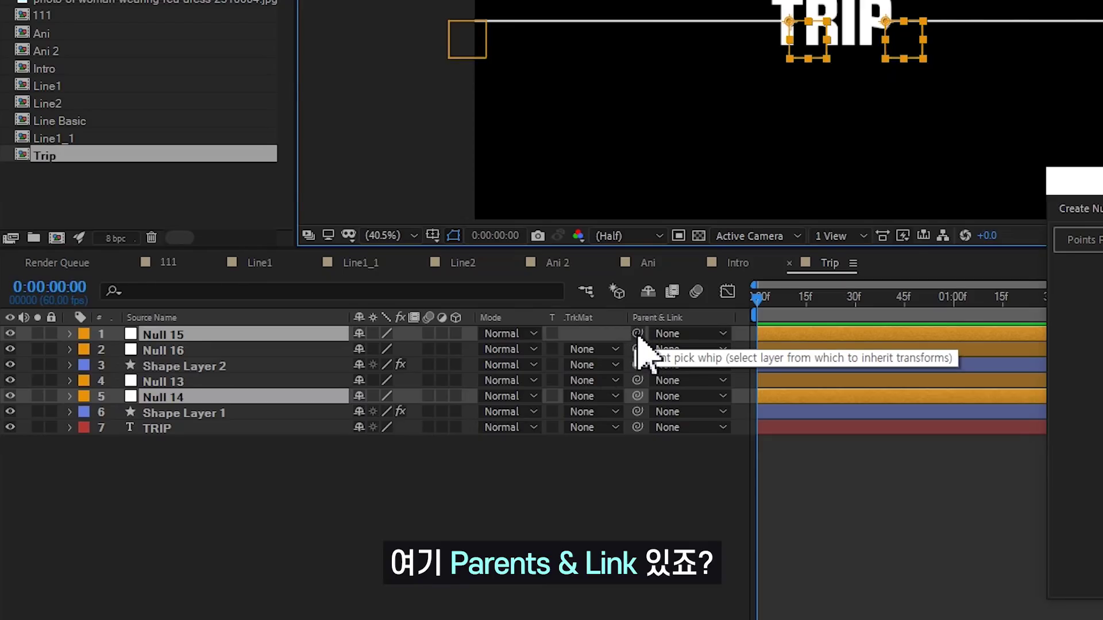
left_click_drag(637, 334, 167, 439)
Try moving the TRIP text around the composition to test how the linked line ends follow it
left_click(158, 428)
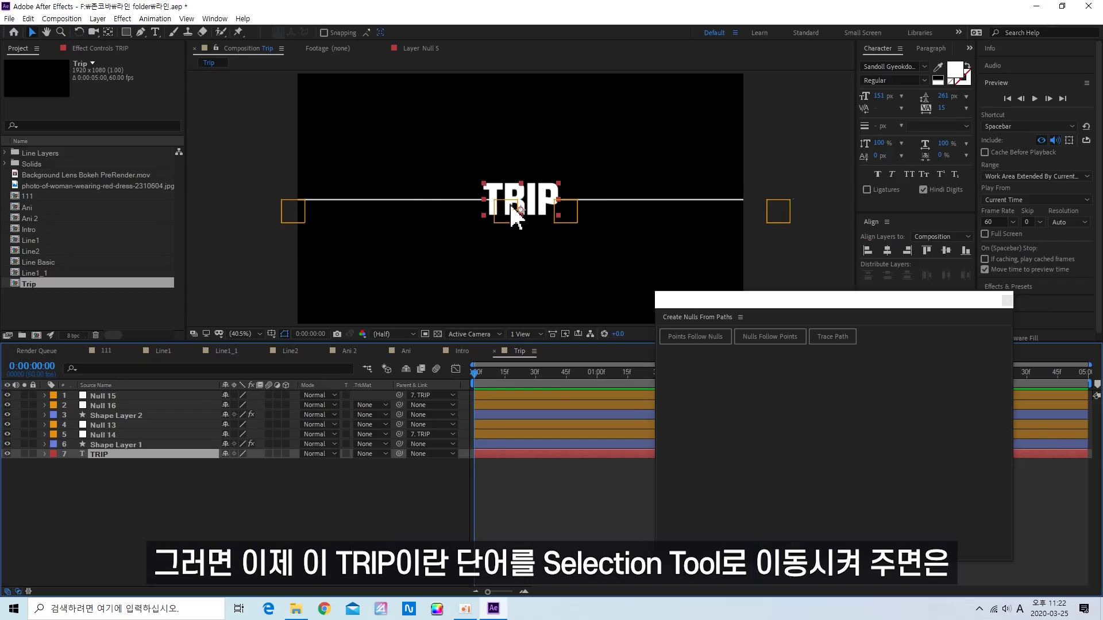
left_click_drag(542, 203, 546, 166)
left_click_drag(477, 153, 566, 246)
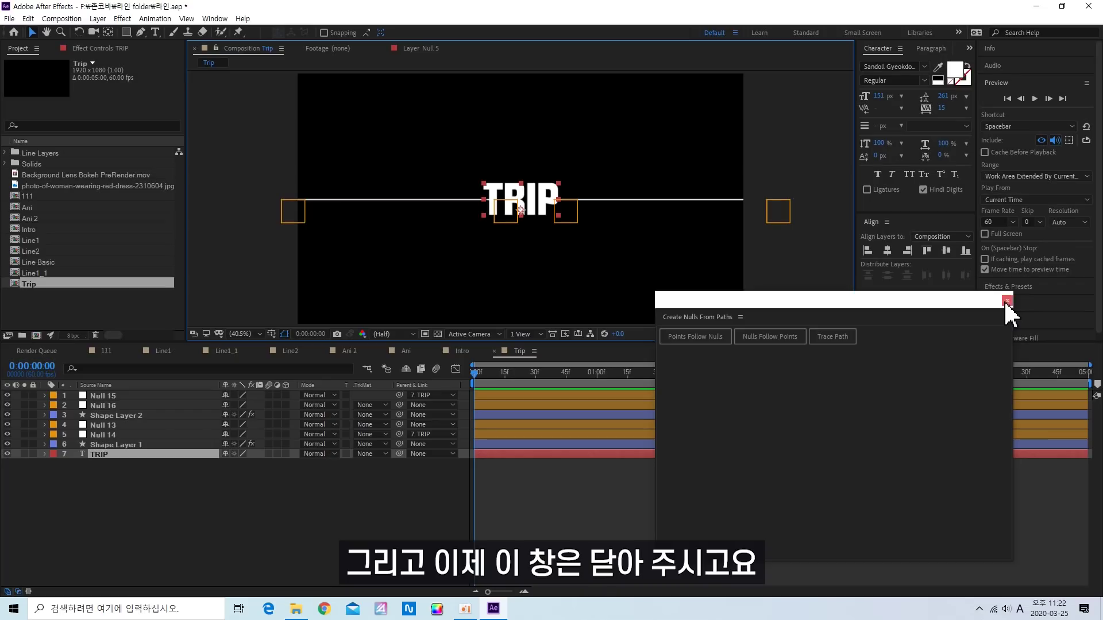
Close the script window and keyframe TRIP's position at frame 0 with the text straight above the frame, at about Y -65
left_click_drag(1008, 305, 917, 315)
left_click(971, 299)
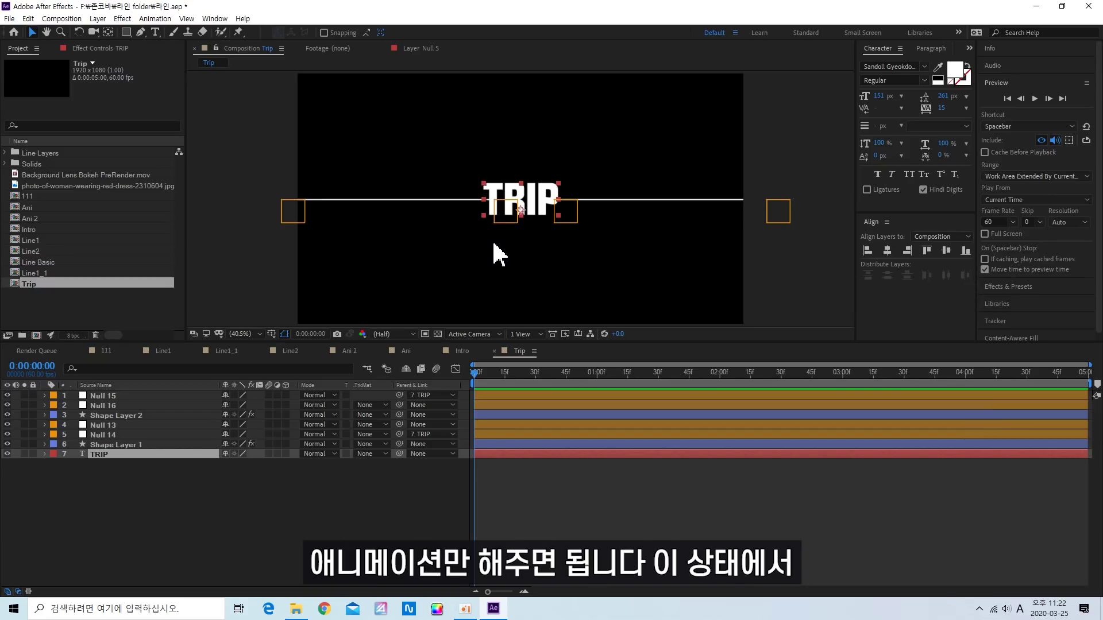
left_click(525, 381)
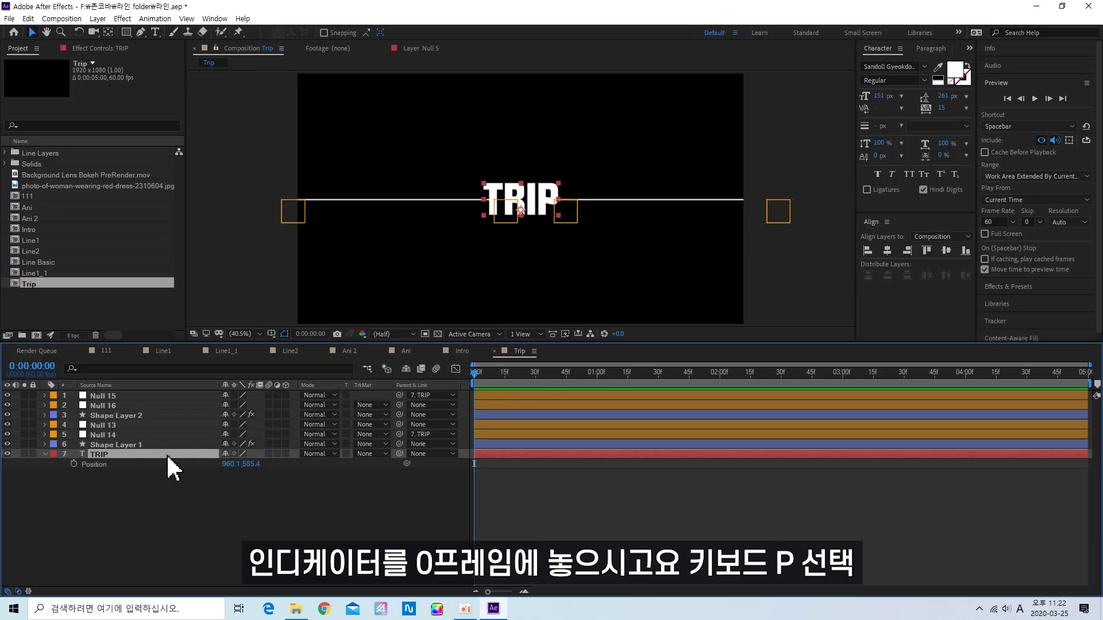
left_click(73, 464)
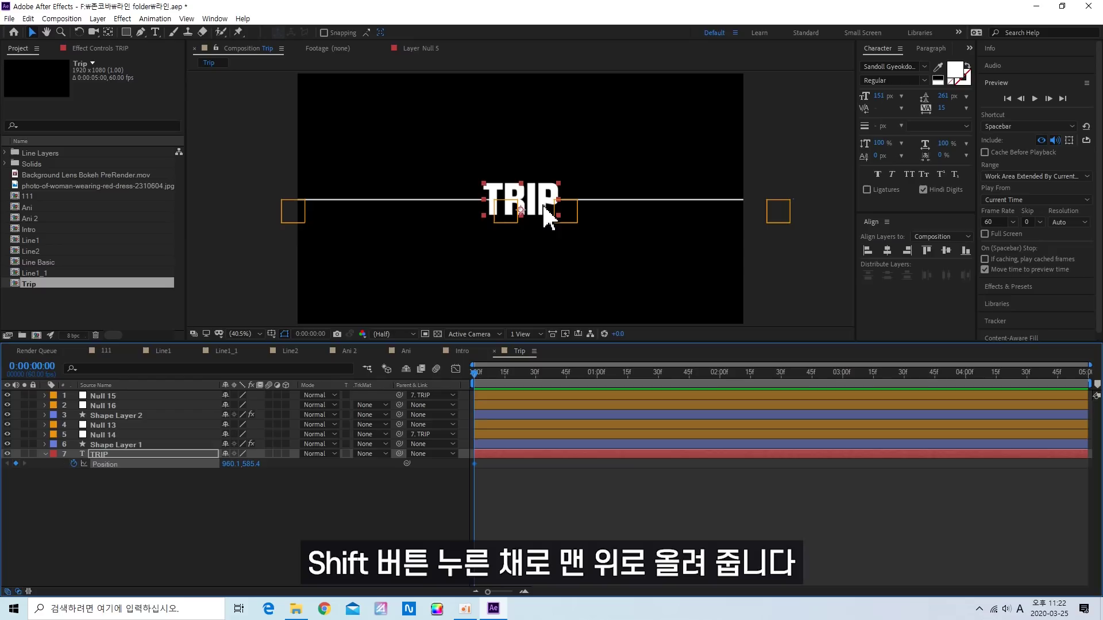
left_click_drag(548, 218, 549, 71)
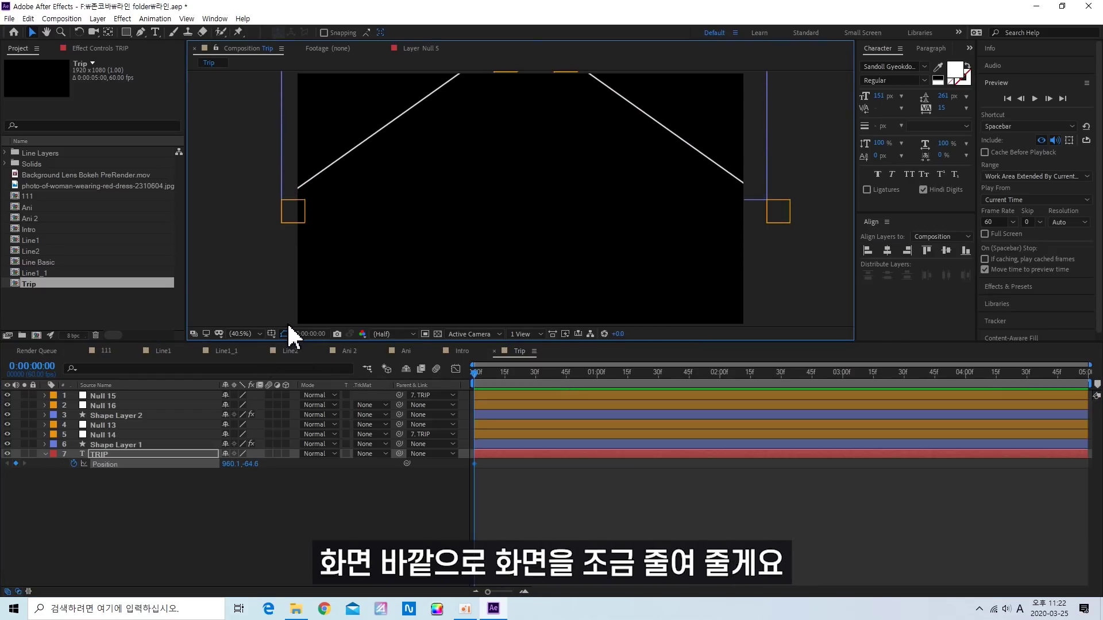
key("ctrl+minus")
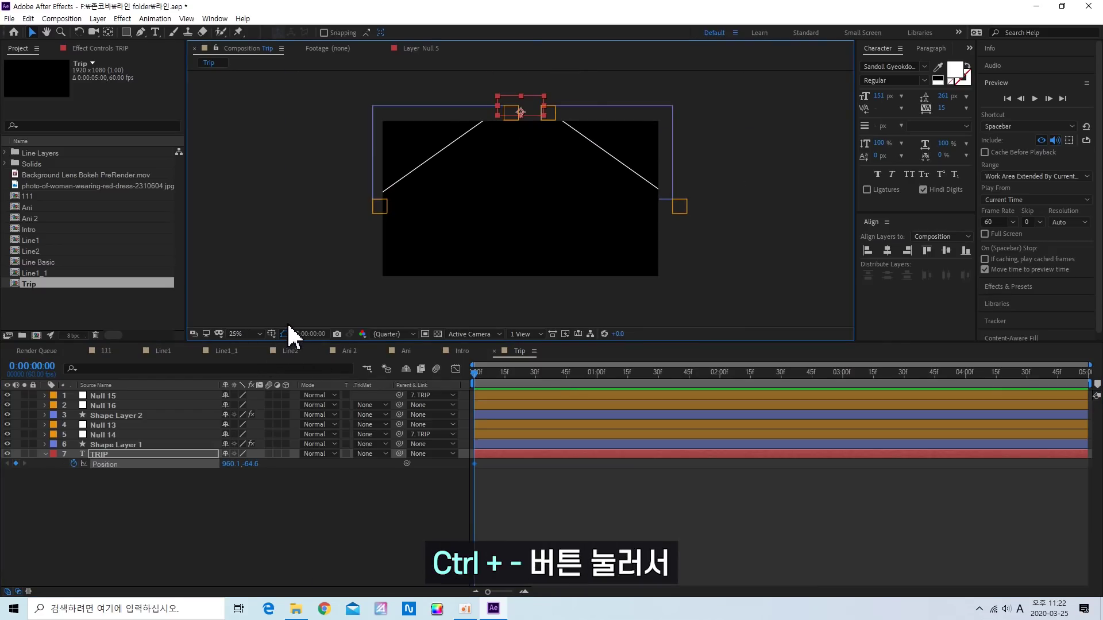
Add TRIP position keyframes at about Y 755 on frame 10 and about Y 535 on frame 30, moving the text only vertically
left_click(499, 379)
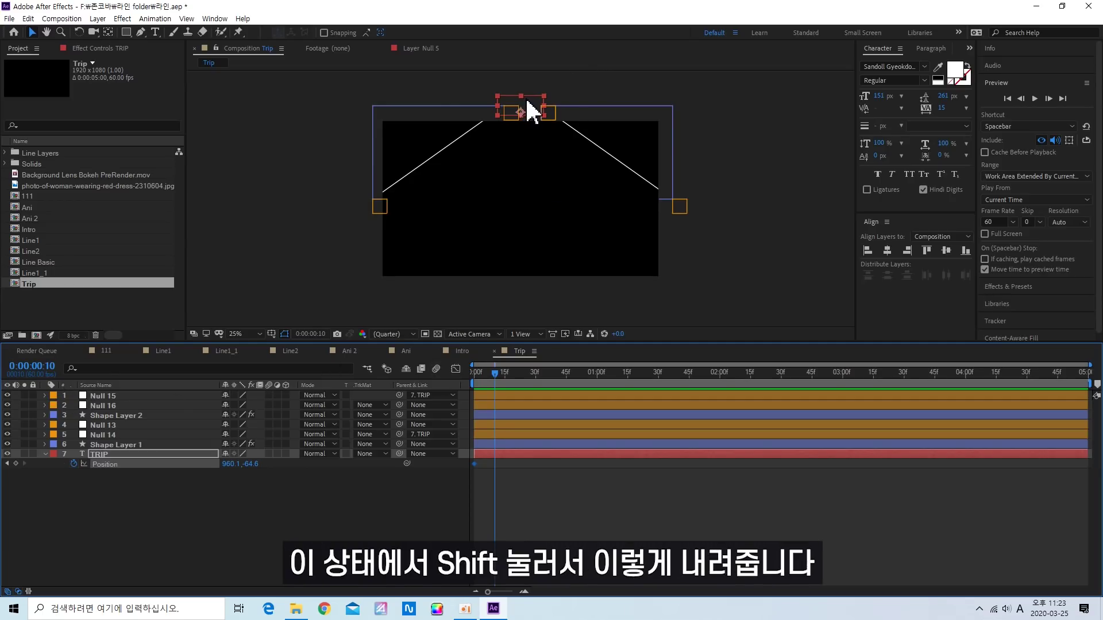
left_click_drag(527, 109, 523, 220)
left_click_drag(675, 198, 674, 202)
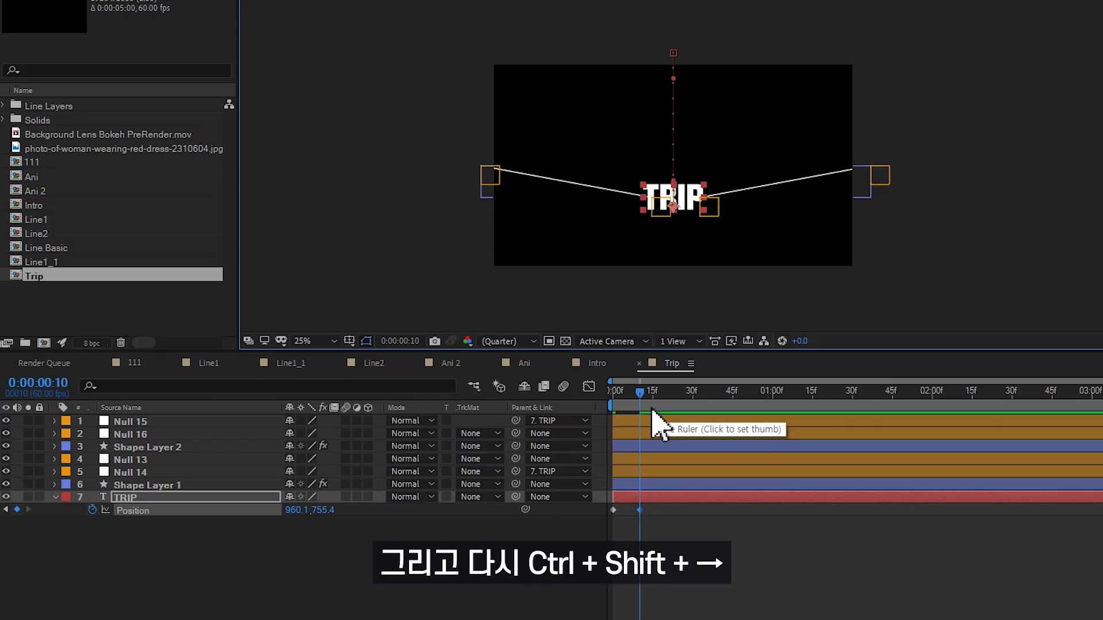
key("ctrl+shift+Right")
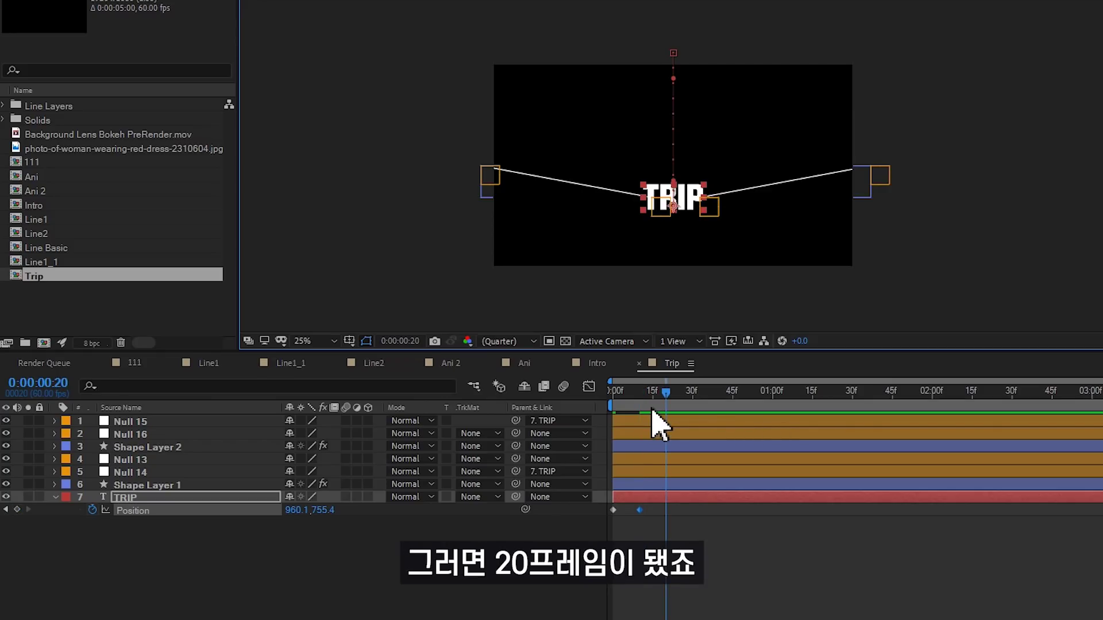
key("ctrl+shift+Right")
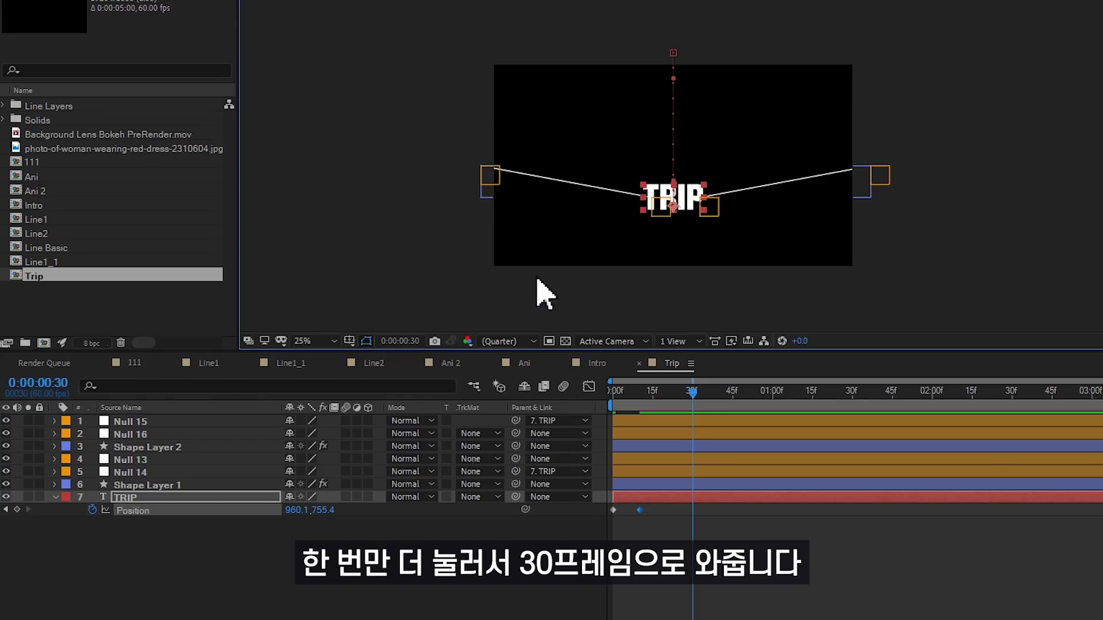
left_click_drag(684, 210, 678, 167)
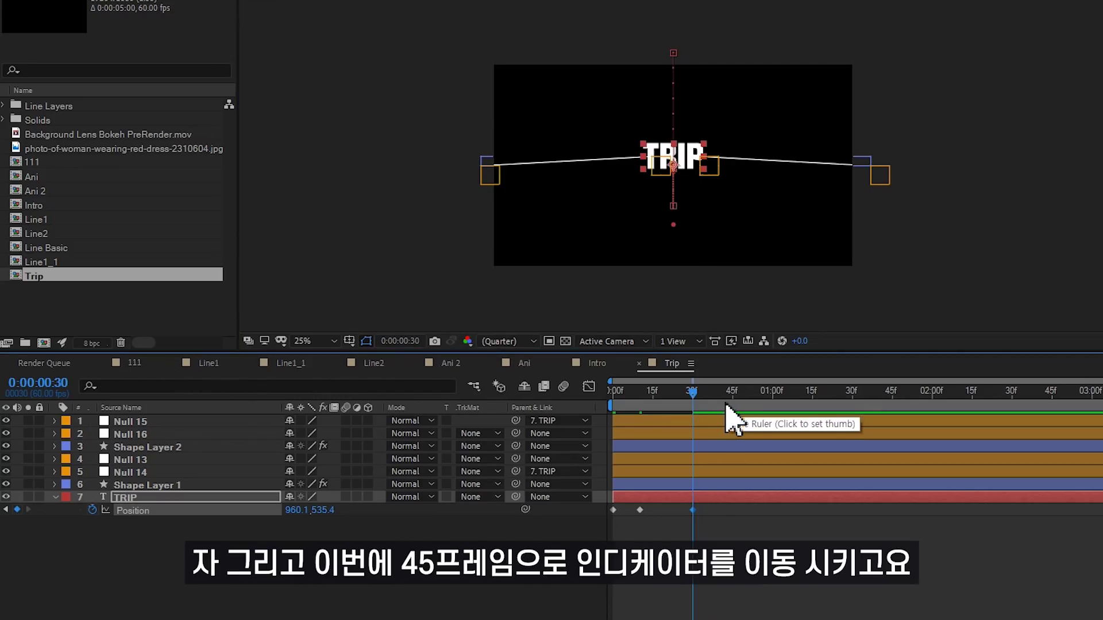
Add TRIP position keyframes at about Y 619 on frame 45 and about Y 583 at 0:00:01:15
left_click(733, 402)
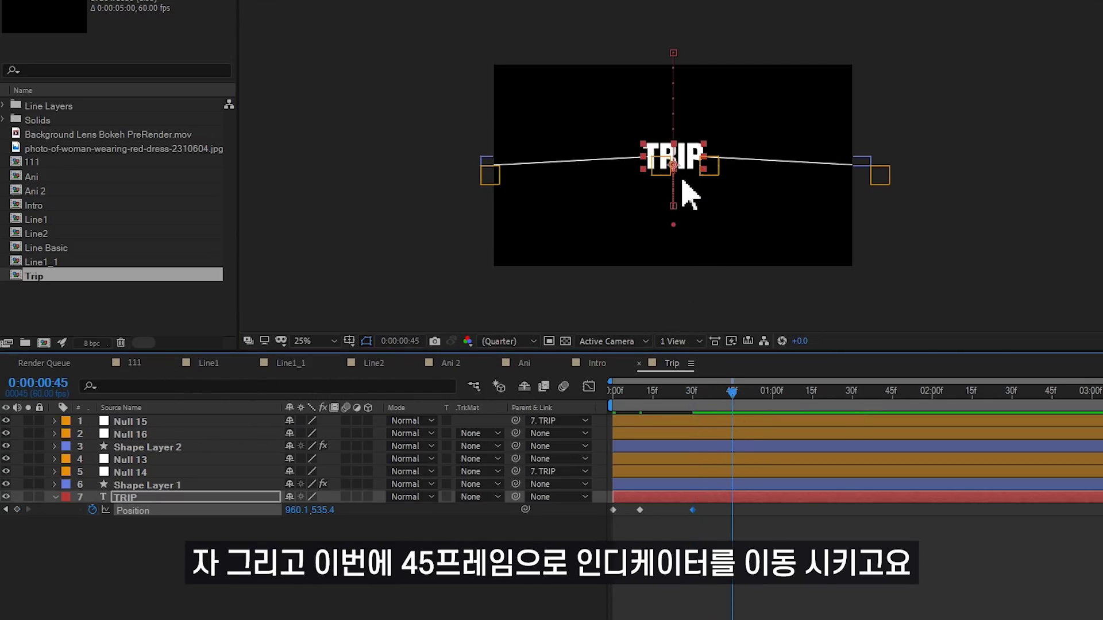
left_click_drag(688, 172, 681, 184)
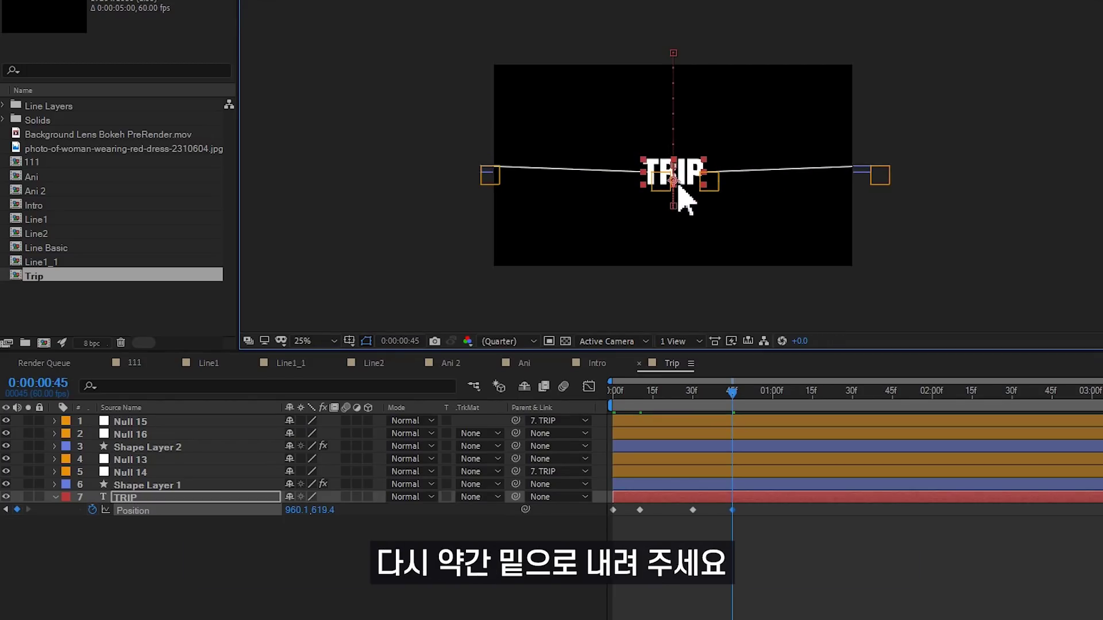
left_click(810, 409)
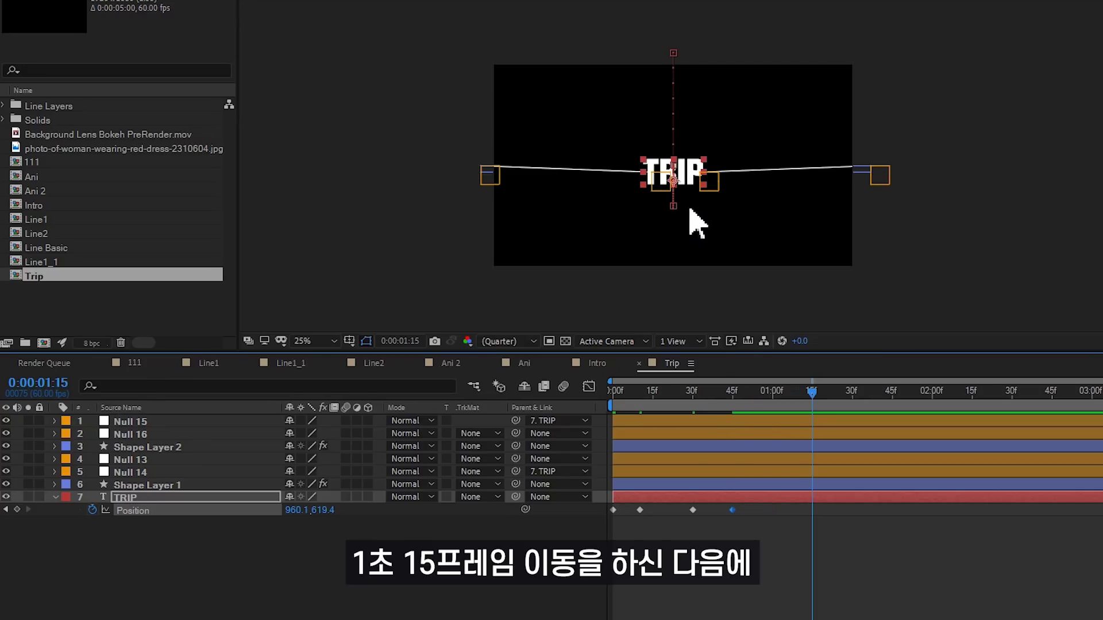
left_click_drag(692, 179, 692, 172)
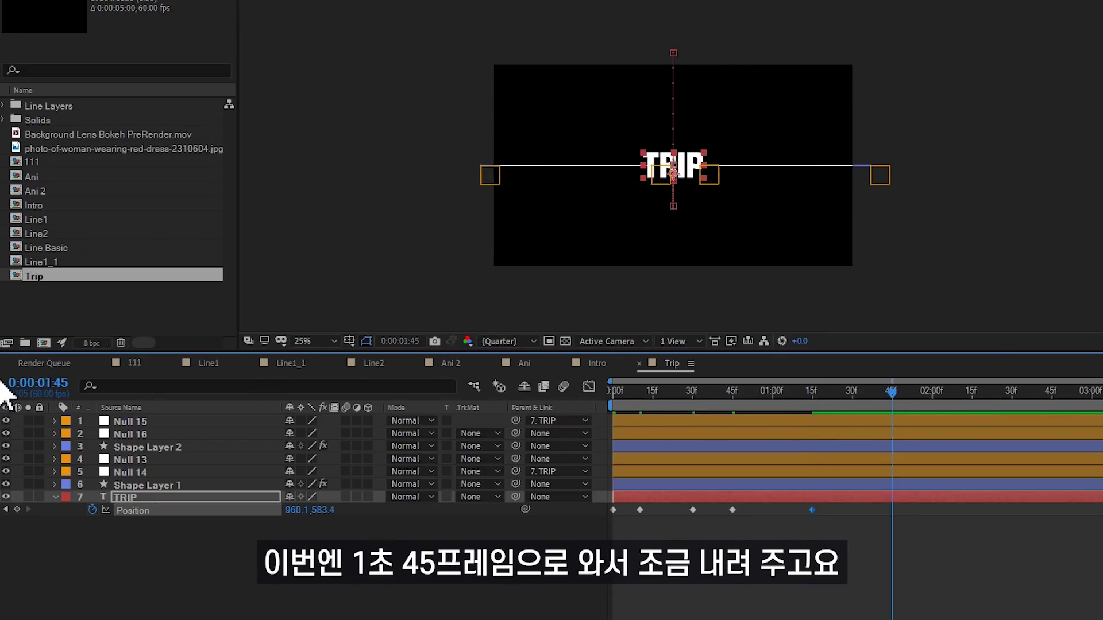
Add TRIP position keyframes at about Y 615 at 0:00:01:45 and about Y 591 at 0:00:03:00
left_click_drag(690, 167, 691, 173)
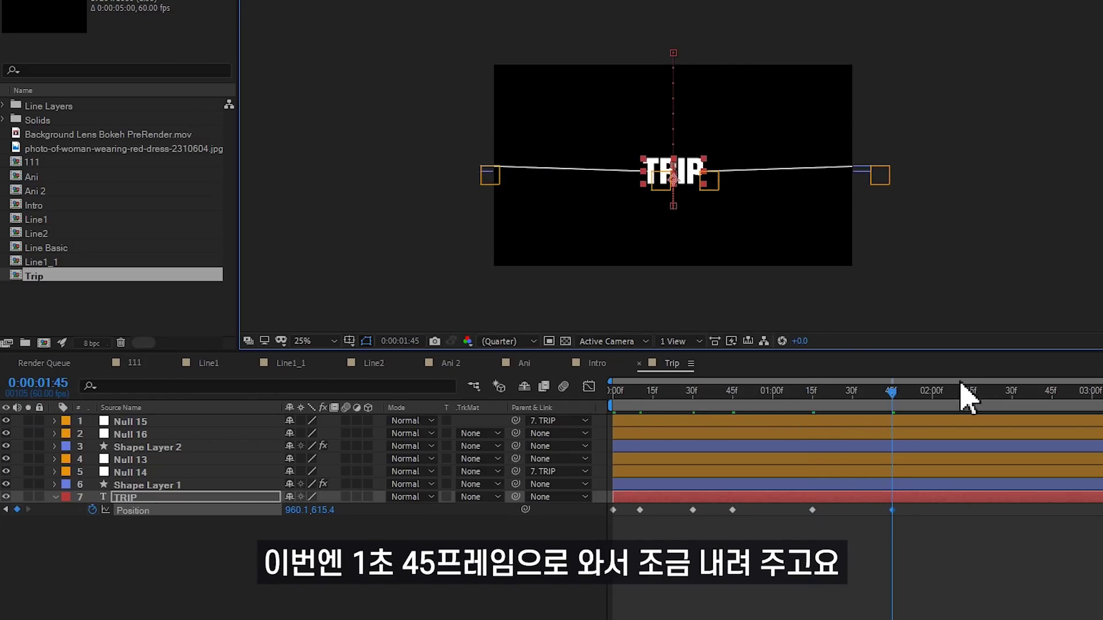
left_click(1091, 395)
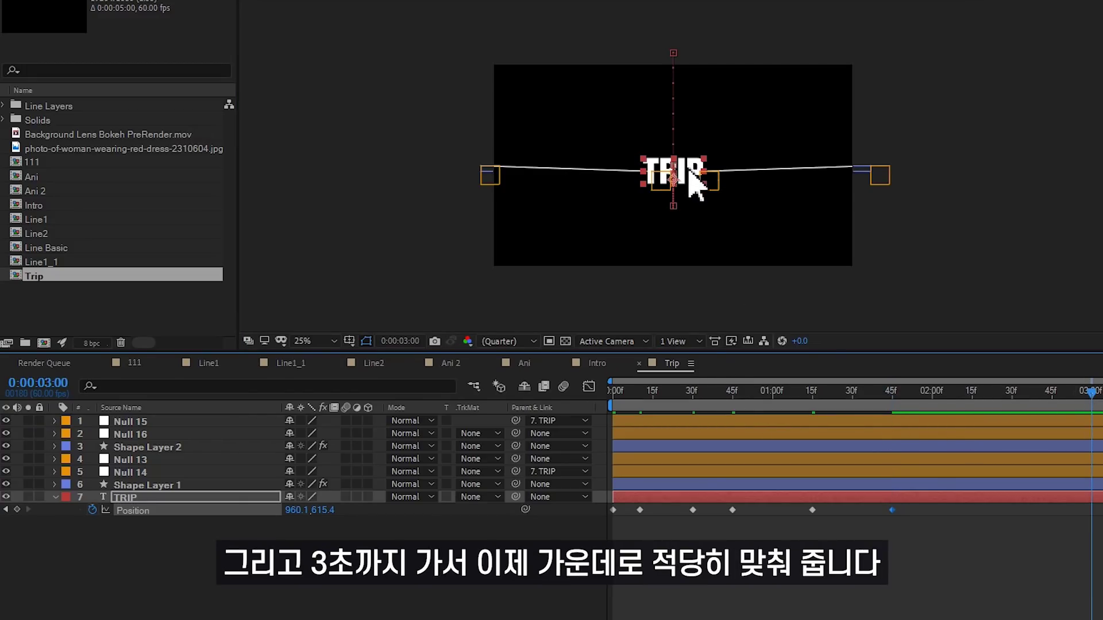
left_click_drag(690, 175, 687, 171)
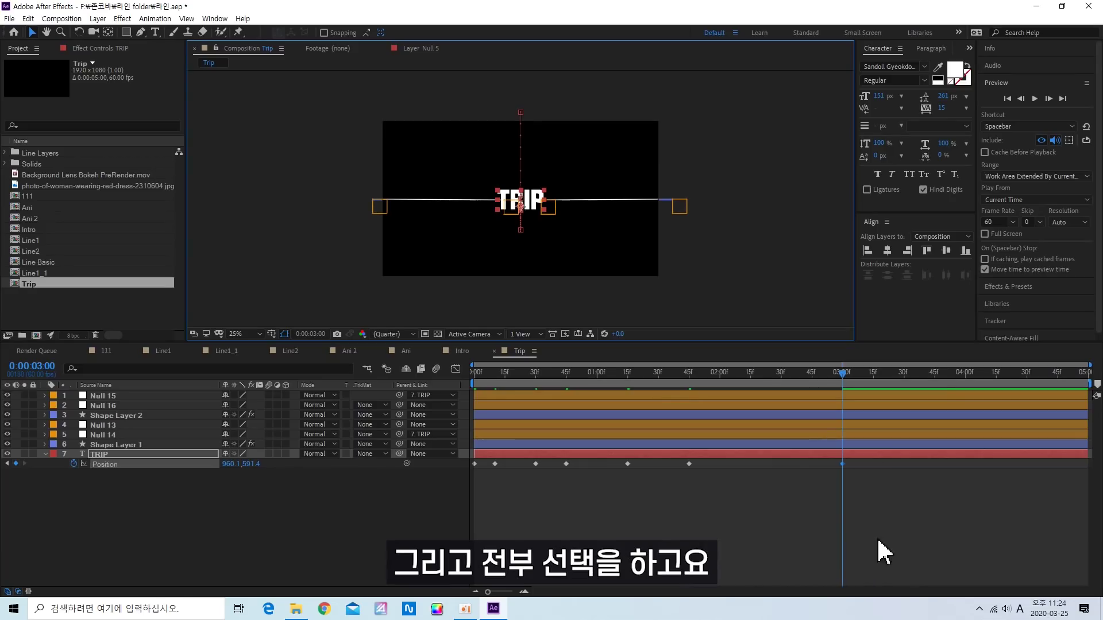
Apply Easy Ease to all of TRIP's position keyframes, check their curve in the Graph Editor and return to 0 seconds
left_click_drag(938, 551, 183, 464)
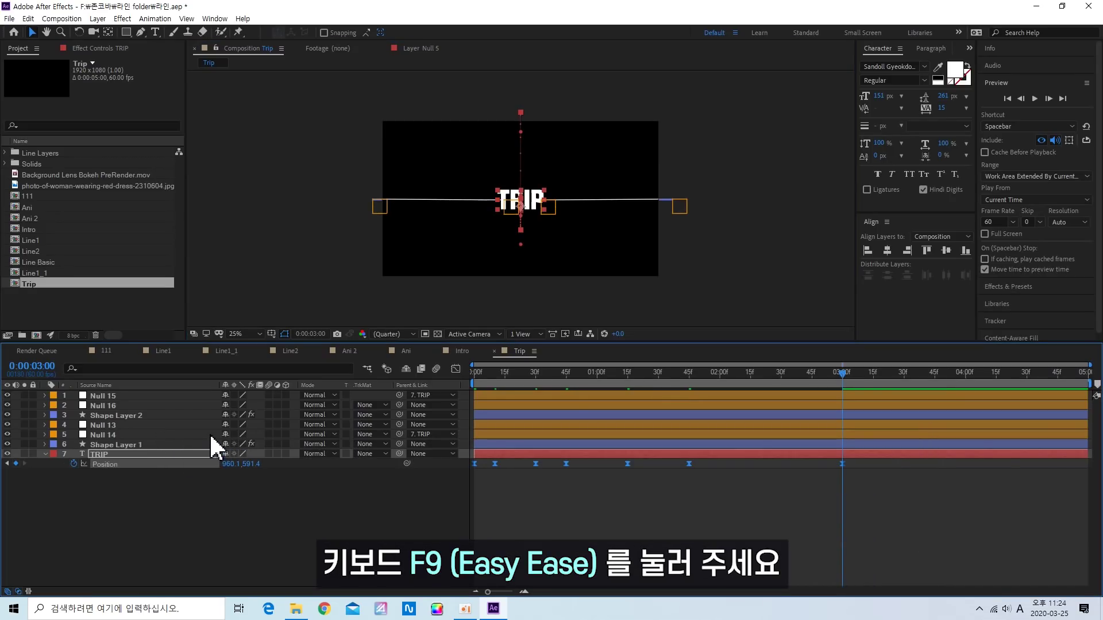
left_click(457, 369)
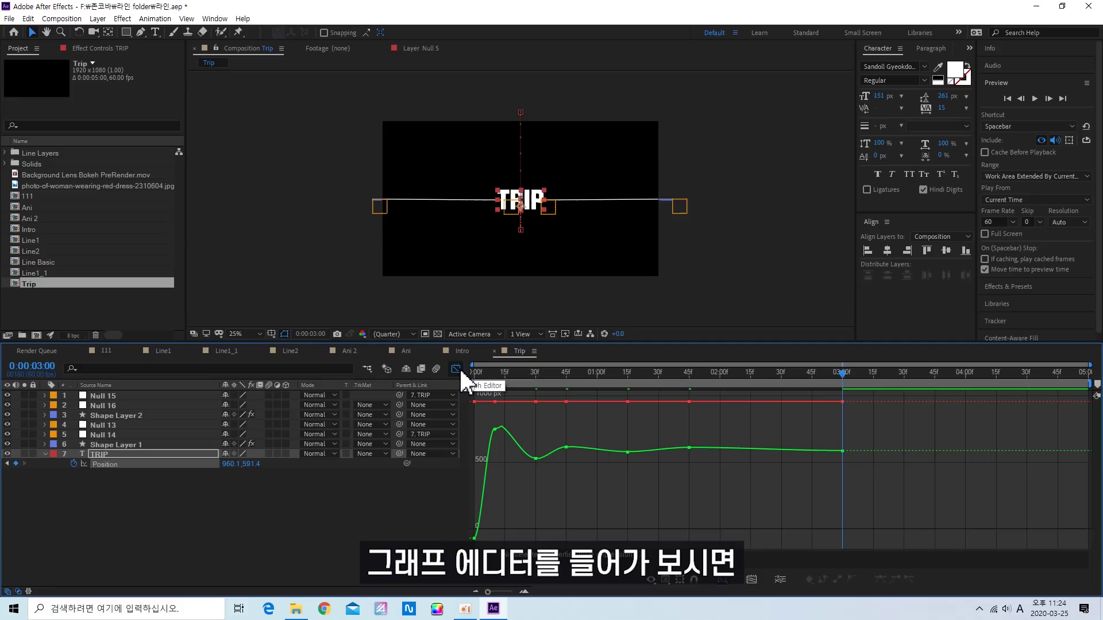
mouse_move(574, 454)
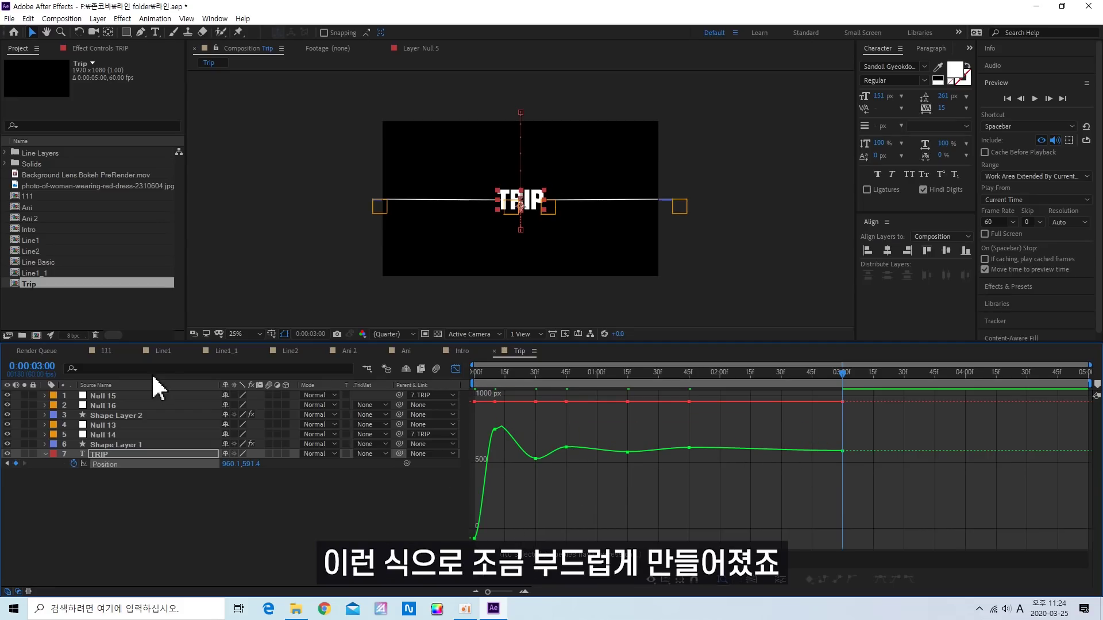
key("shift+F3")
key("Home")
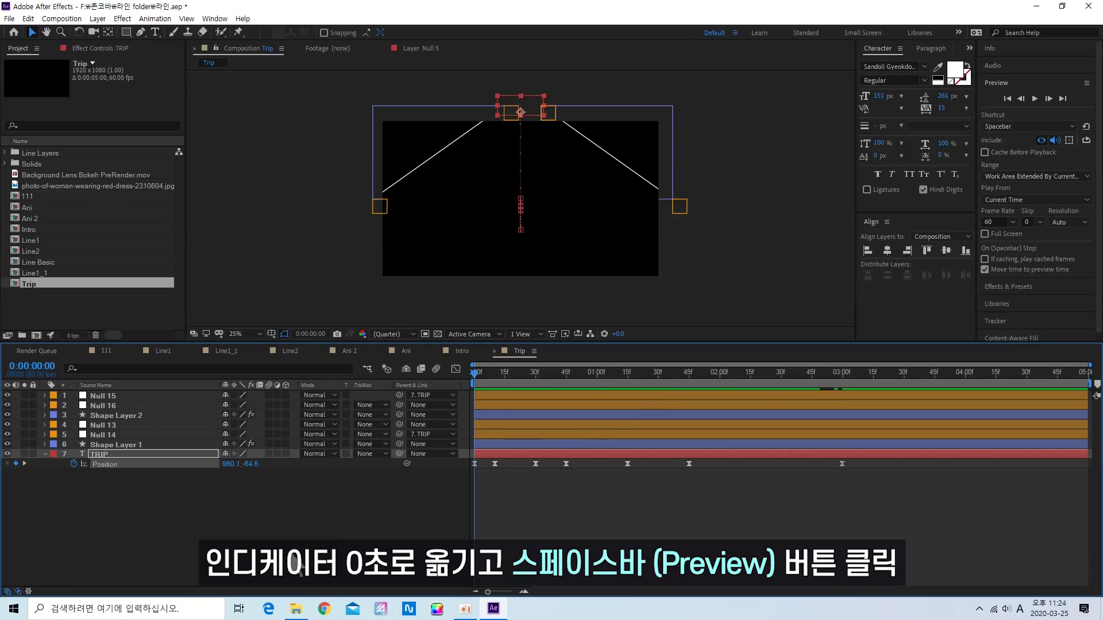
Preview the bounce, shift TRIP's middle position keyframes slightly in time, moving the 0:00:01:15 one to about 0:00:01:09, and replay it
key("space")
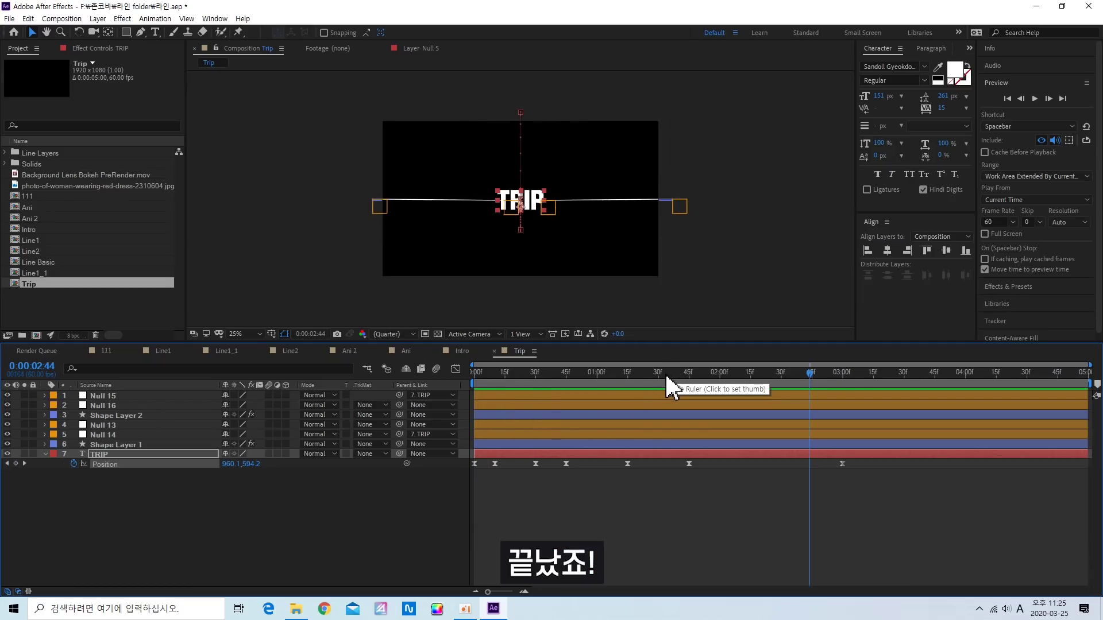
left_click_drag(668, 385, 621, 382)
left_click_drag(626, 464, 531, 465)
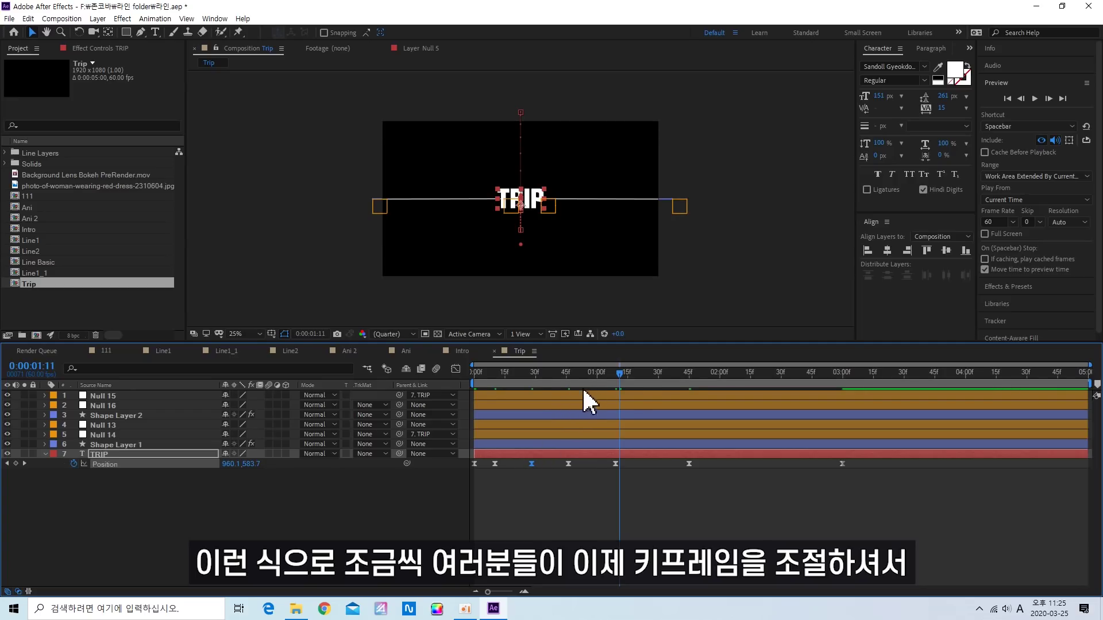
key("space")
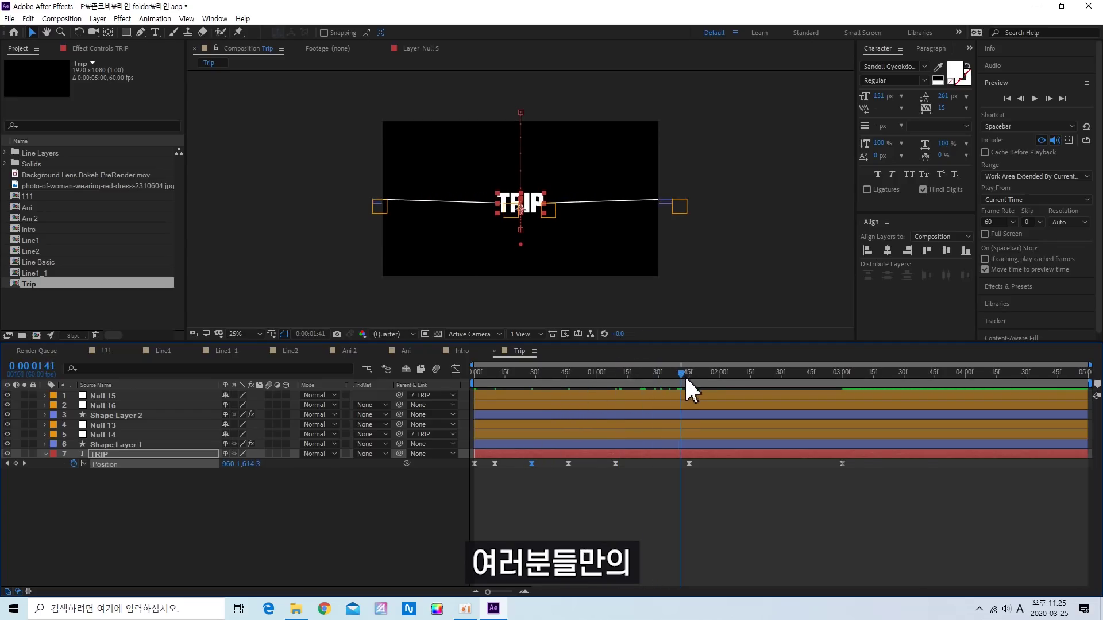
key("Home")
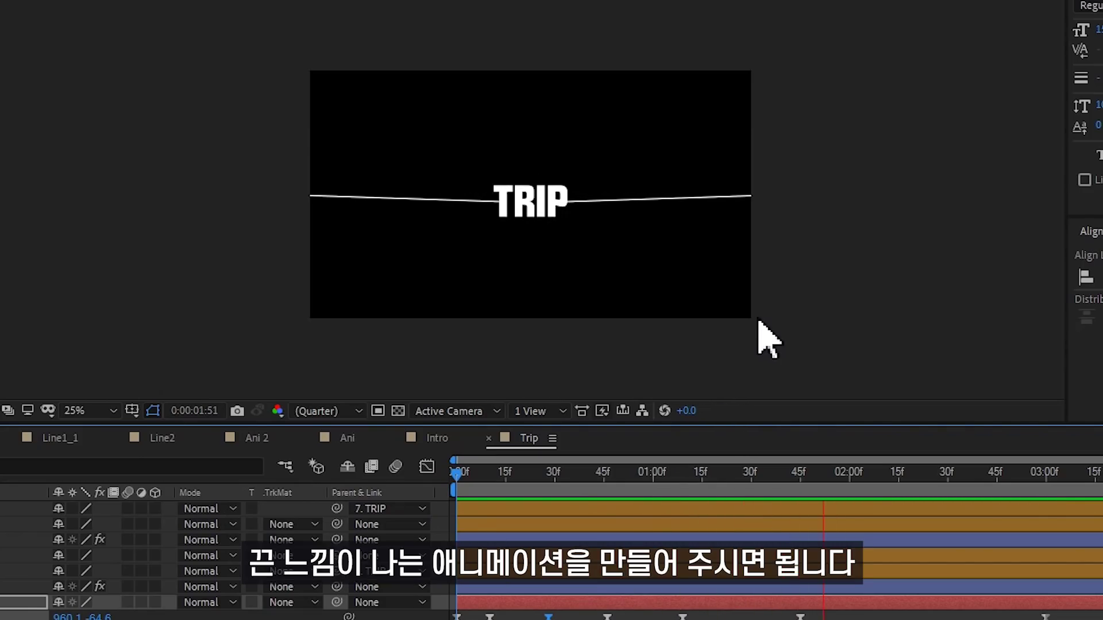
left_click(1046, 481)
key("Home")
left_click_drag(517, 492, 875, 488)
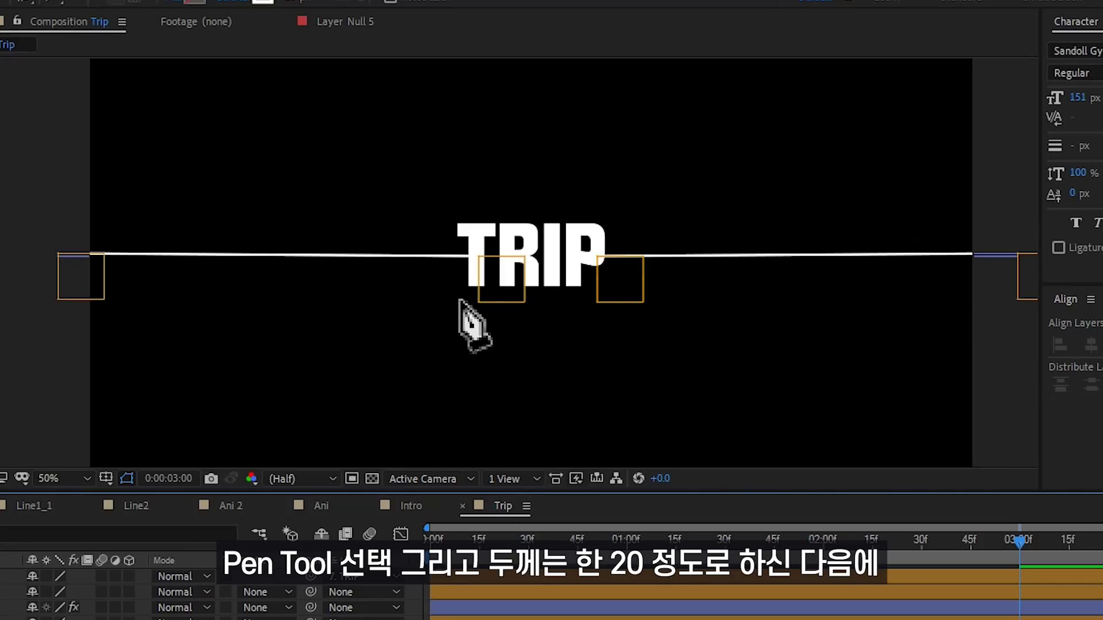
At 0:00:03:00, draw a white angular bracket below TRIP and up its right side with the Pen tool, using a 25 px stroke
left_click(496, 223)
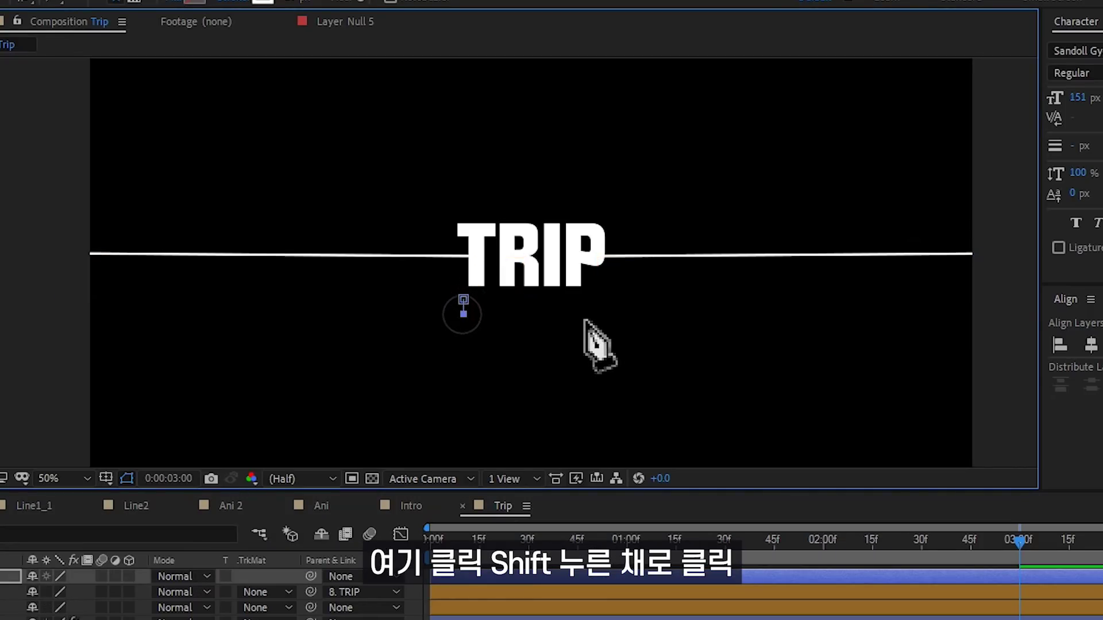
left_click(629, 315, "shift")
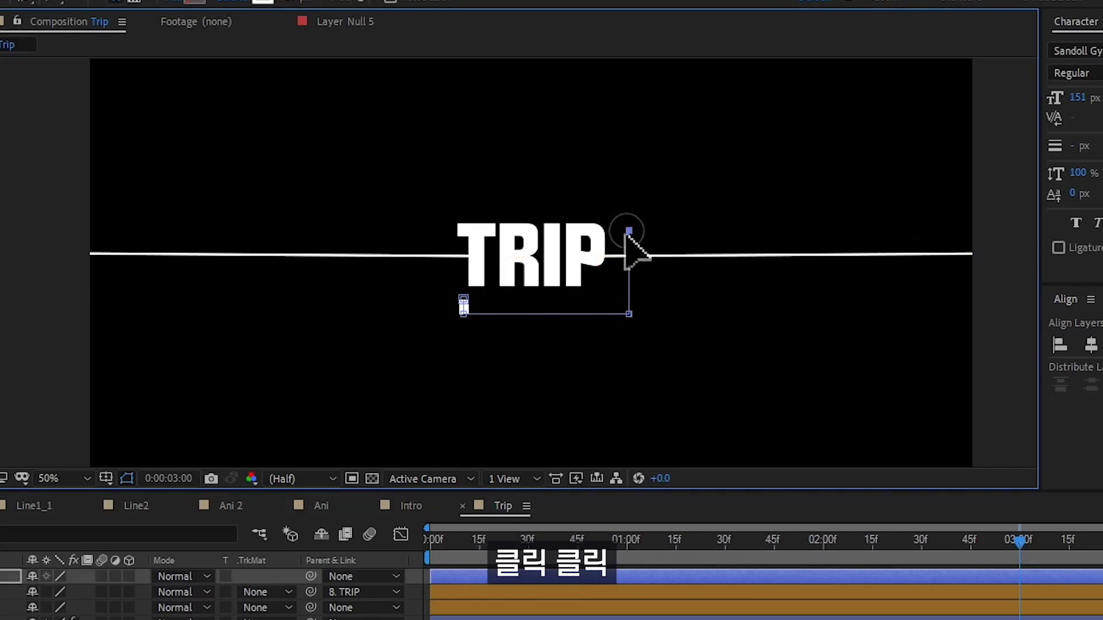
left_click(629, 231, "shift")
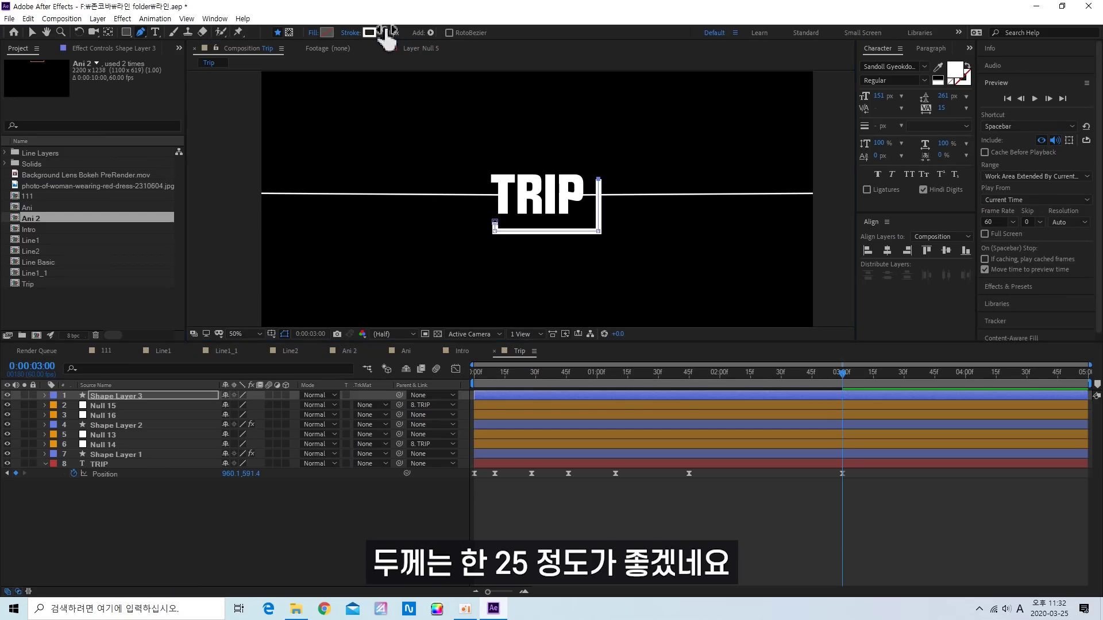
type("25")
key("Return")
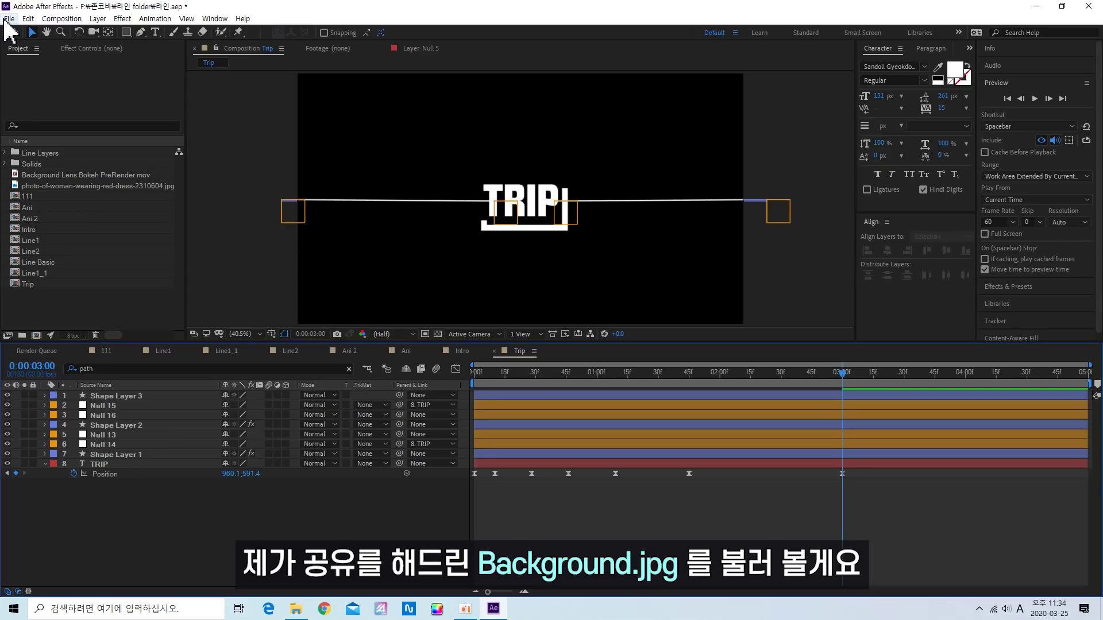
Import Background.jpg and place it as the lowest layer of the Trip composition
left_click(9, 18)
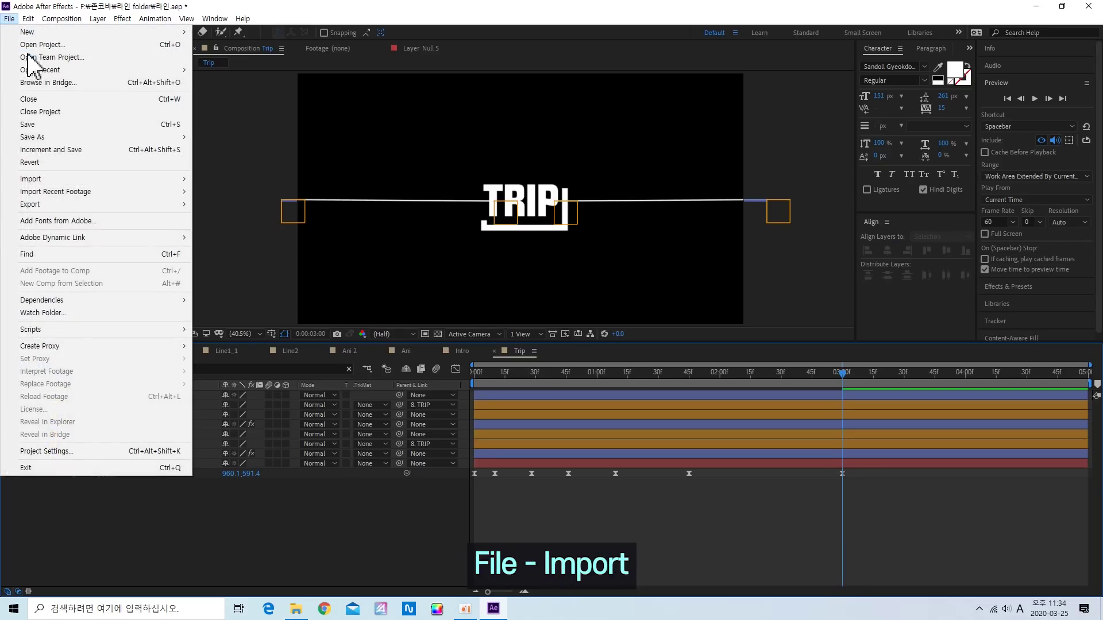
mouse_move(72, 180)
left_click(247, 182)
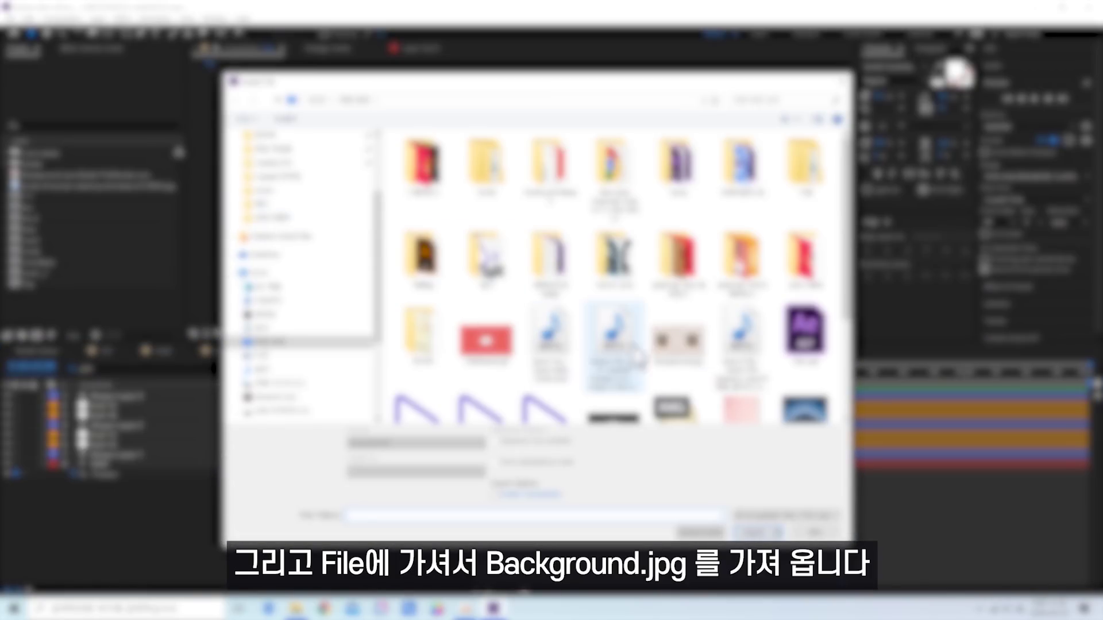
double_click(678, 341)
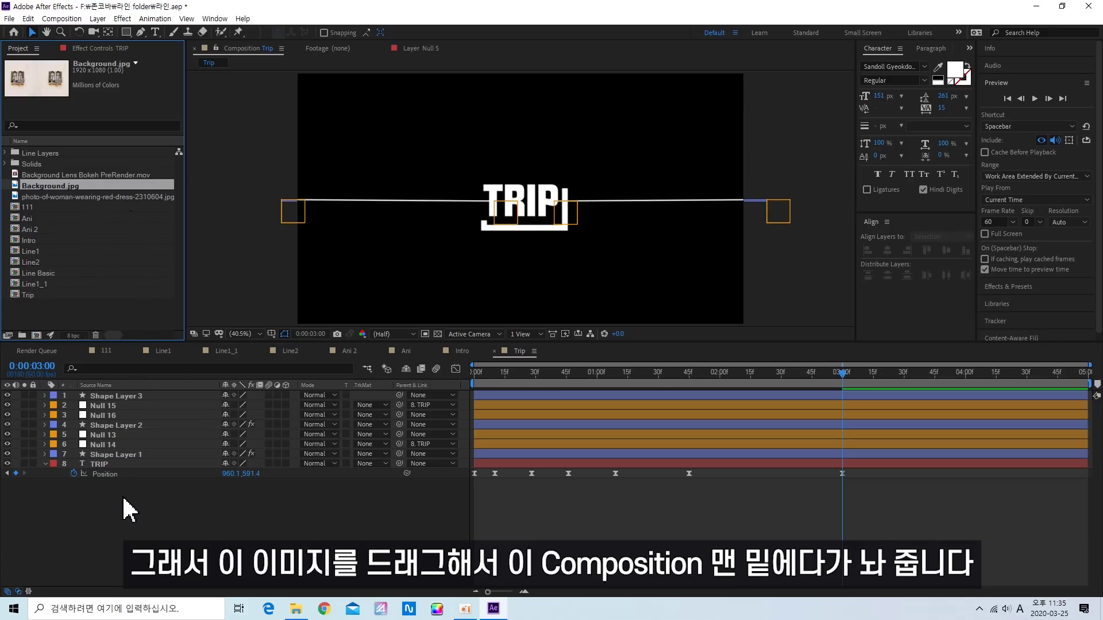
left_click_drag(92, 186, 146, 522)
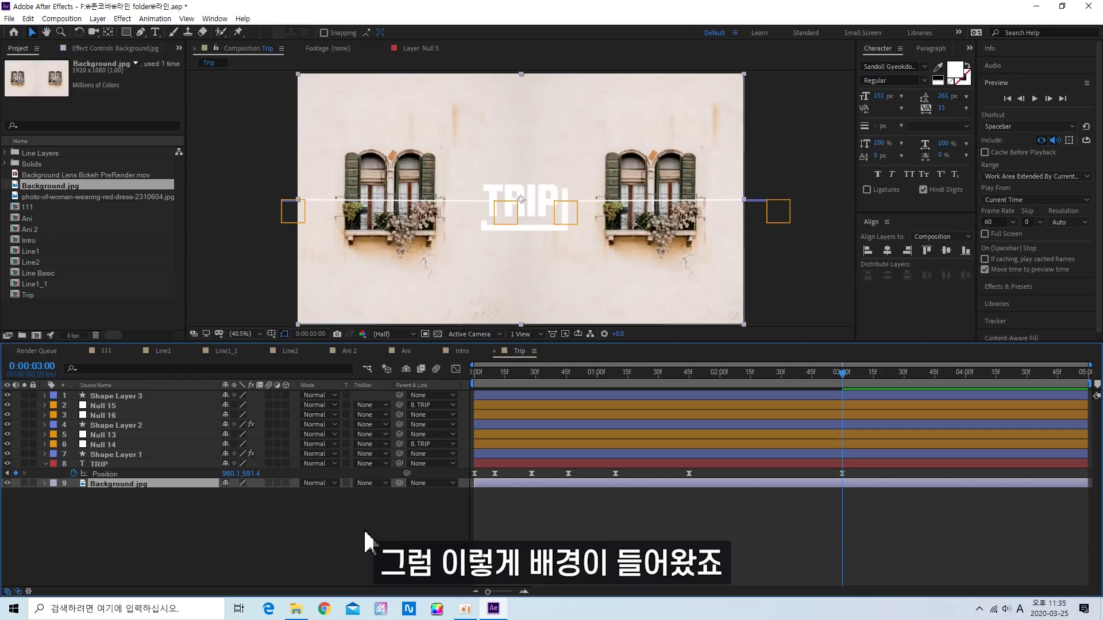
left_click(368, 543)
Change the stroke of Shape Layer 1 and Shape Layer 2 to near-black 171717 with a width of 10 px
left_click(132, 455)
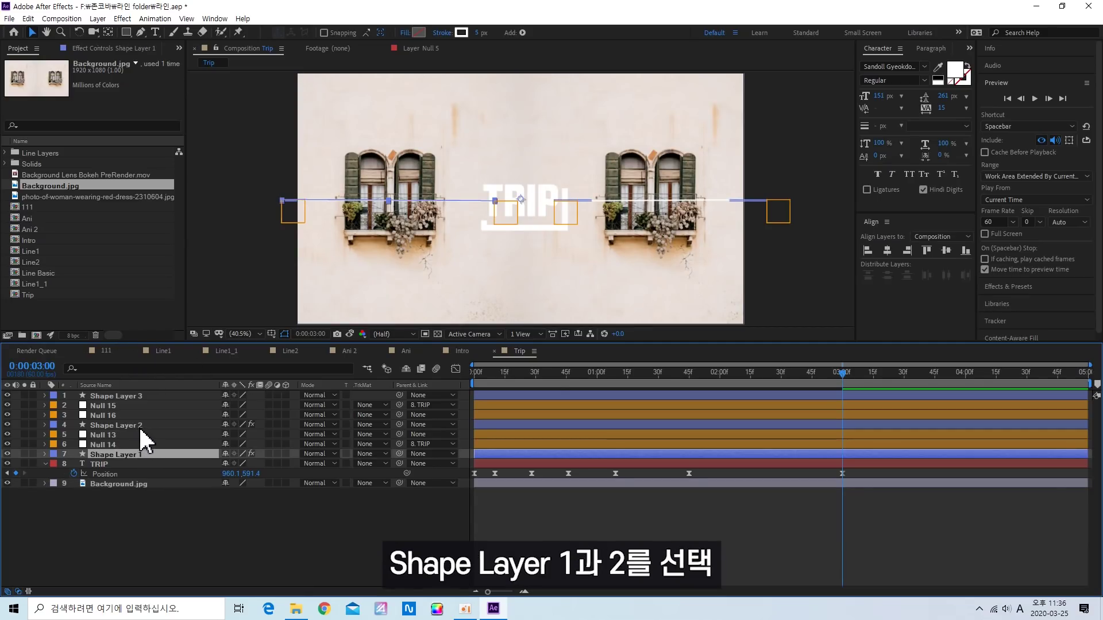
left_click(167, 426, "ctrl")
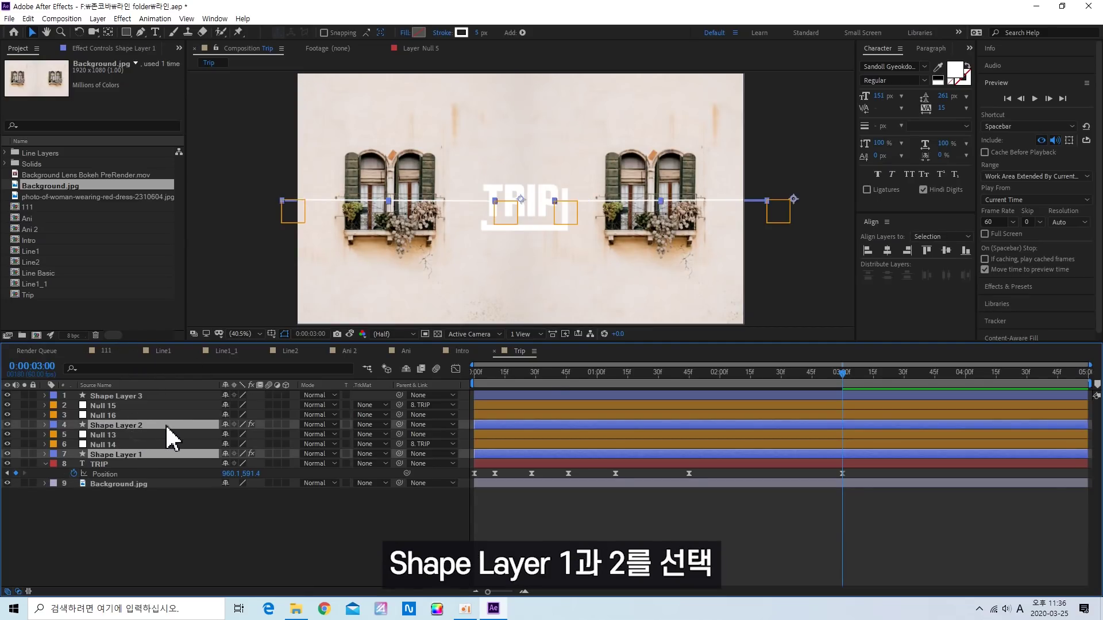
left_click(463, 32)
left_click_drag(476, 382, 458, 434)
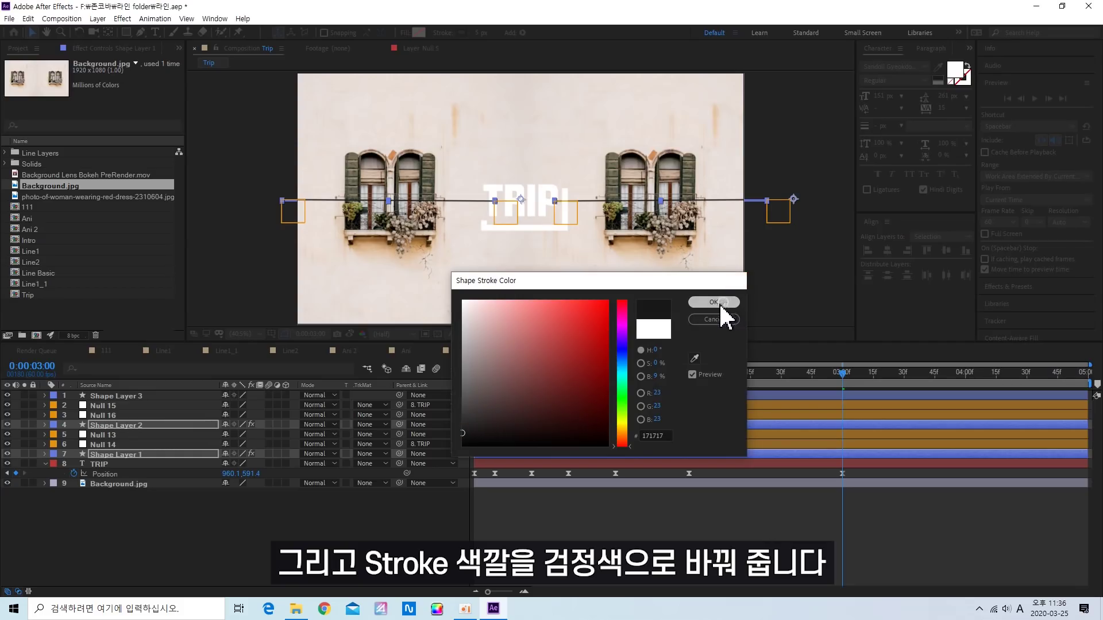
left_click(717, 302)
left_click(479, 32)
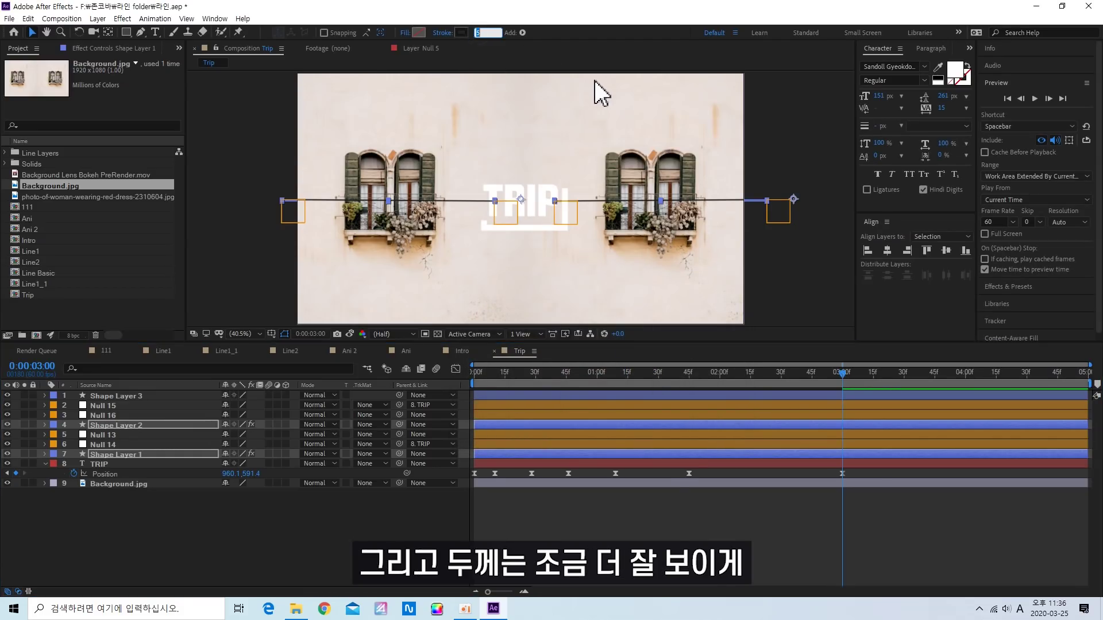
type("10")
key("Return")
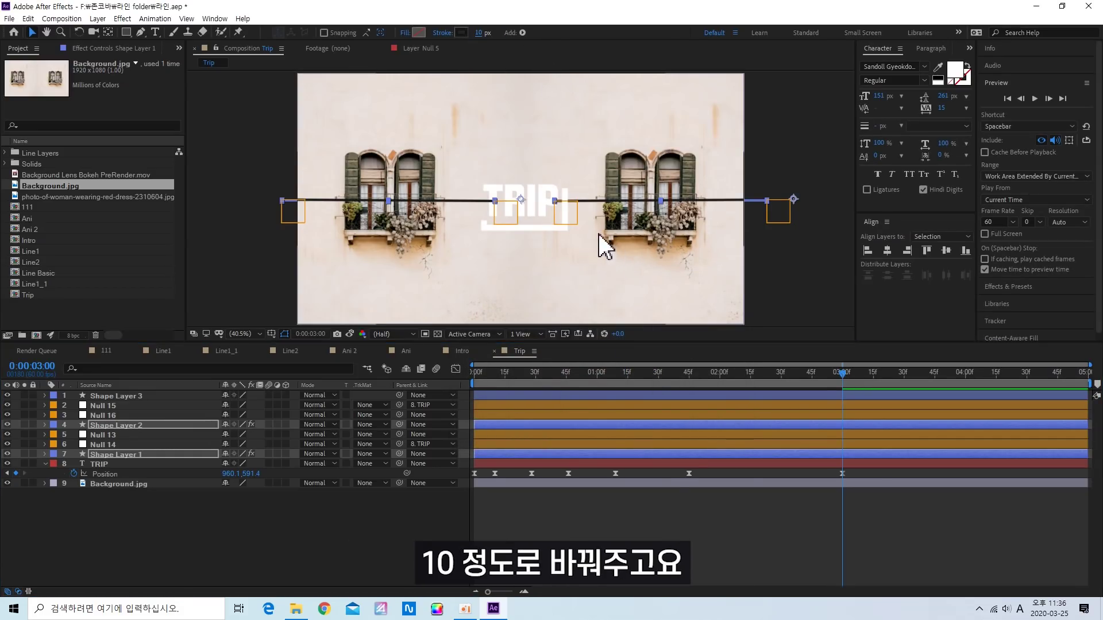
left_click(261, 508)
Change the TRIP text's fill to near-black 1E1E1E and show the layer's Scale property
left_click(102, 464)
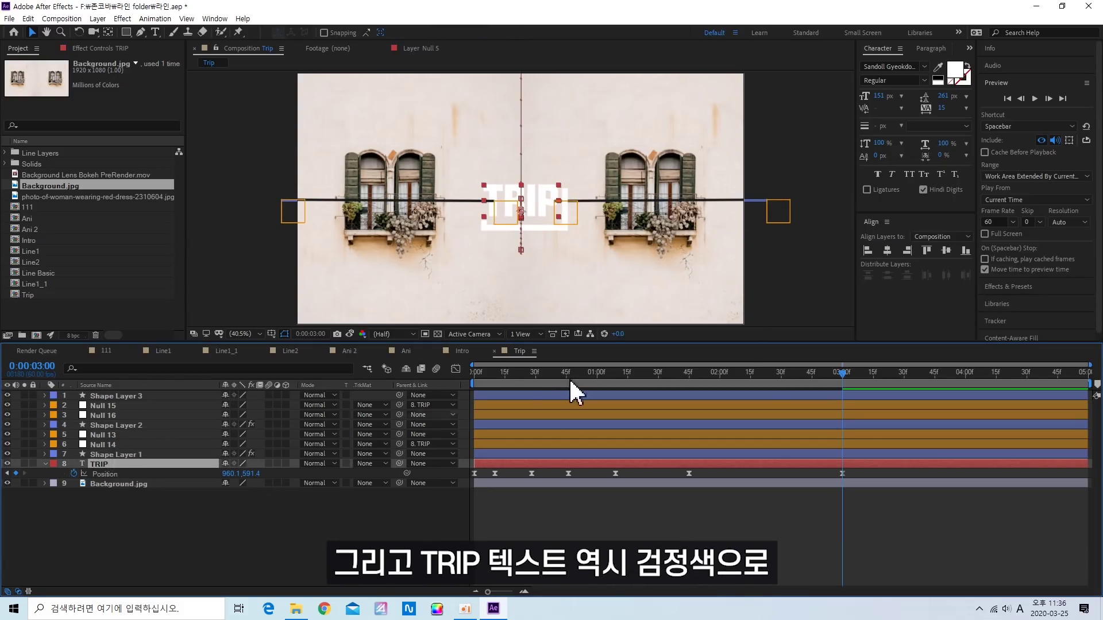
left_click(954, 71)
left_click_drag(525, 349, 450, 431)
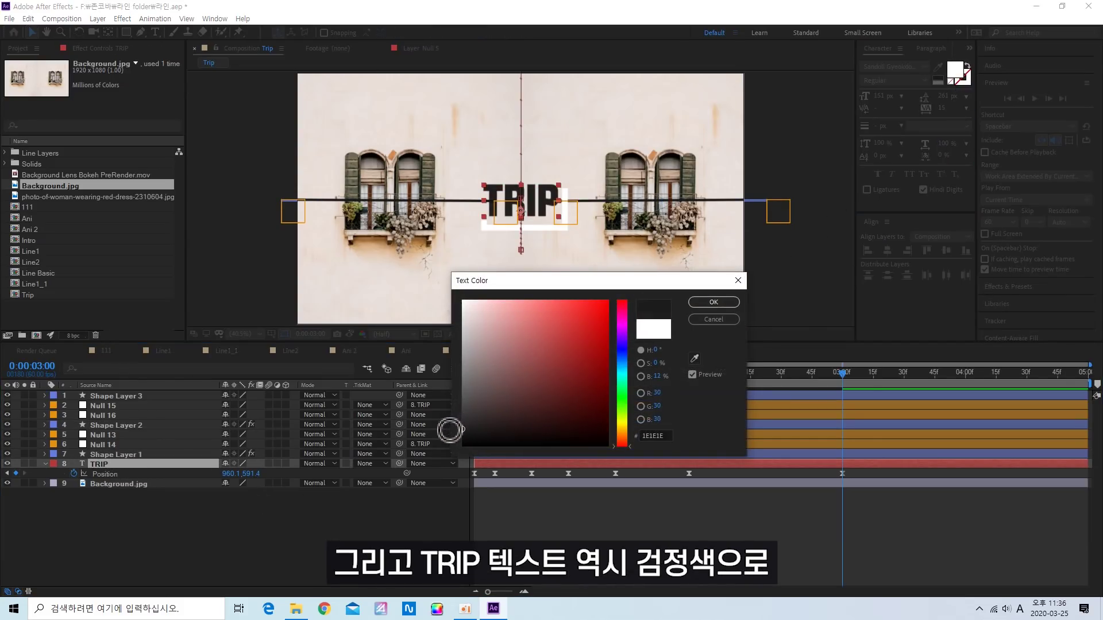
left_click(714, 302)
key("s")
Change the stroke colour of the bracket on Shape Layer 3 to orange
left_click(115, 396)
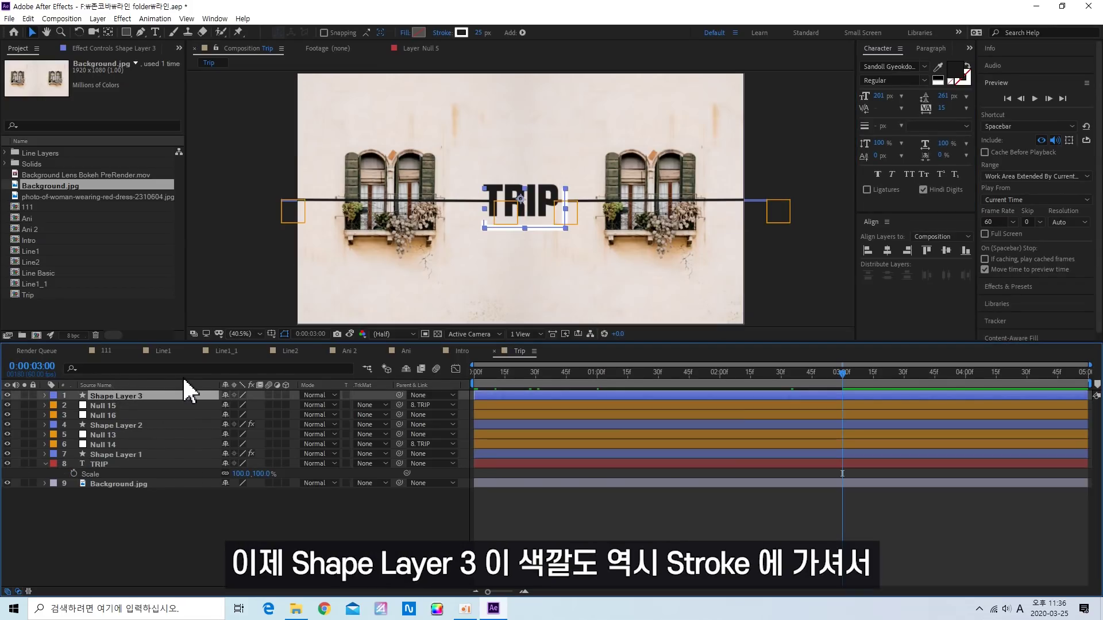
left_click(461, 33)
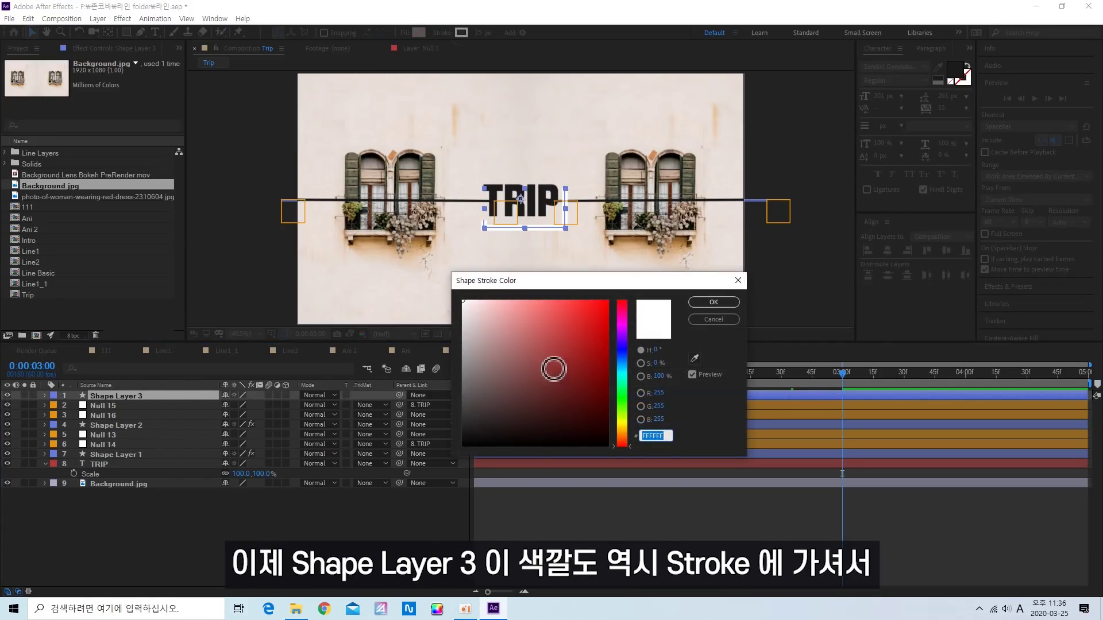
left_click(539, 299)
left_click(622, 440)
mouse_move(544, 325)
left_mouse_down()
mouse_move(531, 339)
mouse_move(506, 324)
mouse_move(560, 330)
left_mouse_up()
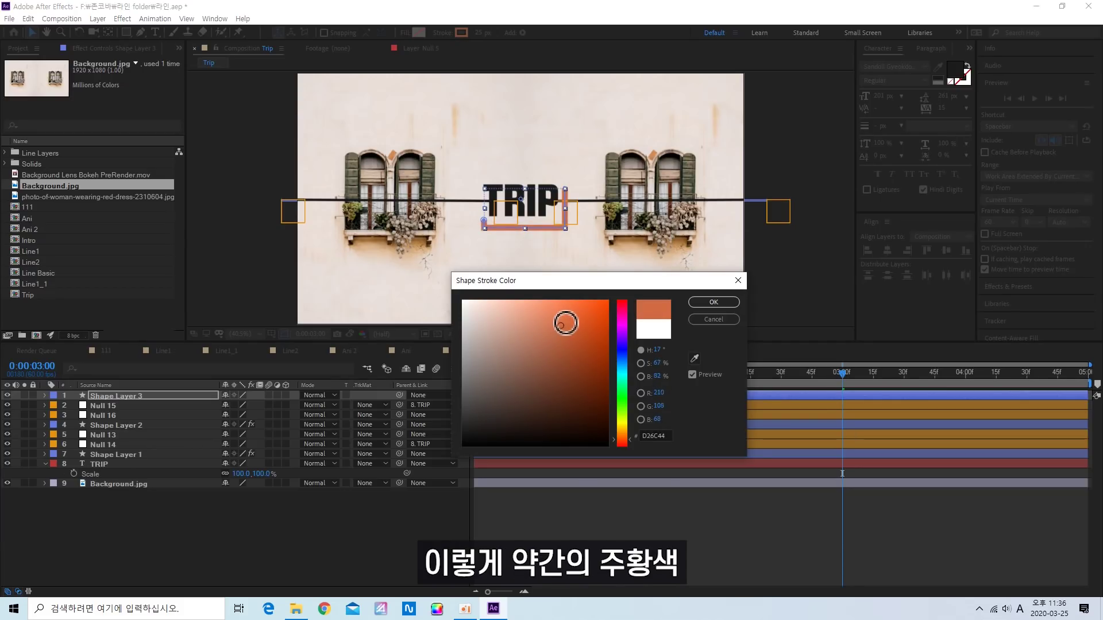
key("Return")
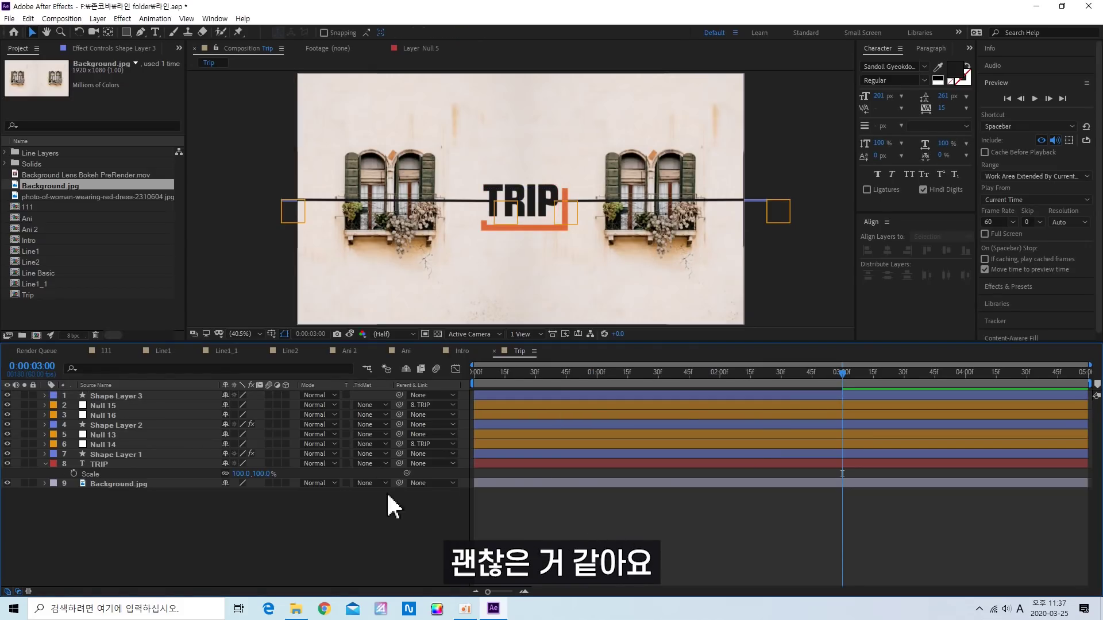
Preview the motion, parent Shape Layer 3 to the TRIP layer at 0:00:03:00 and scrub the timeline to check it
key("space")
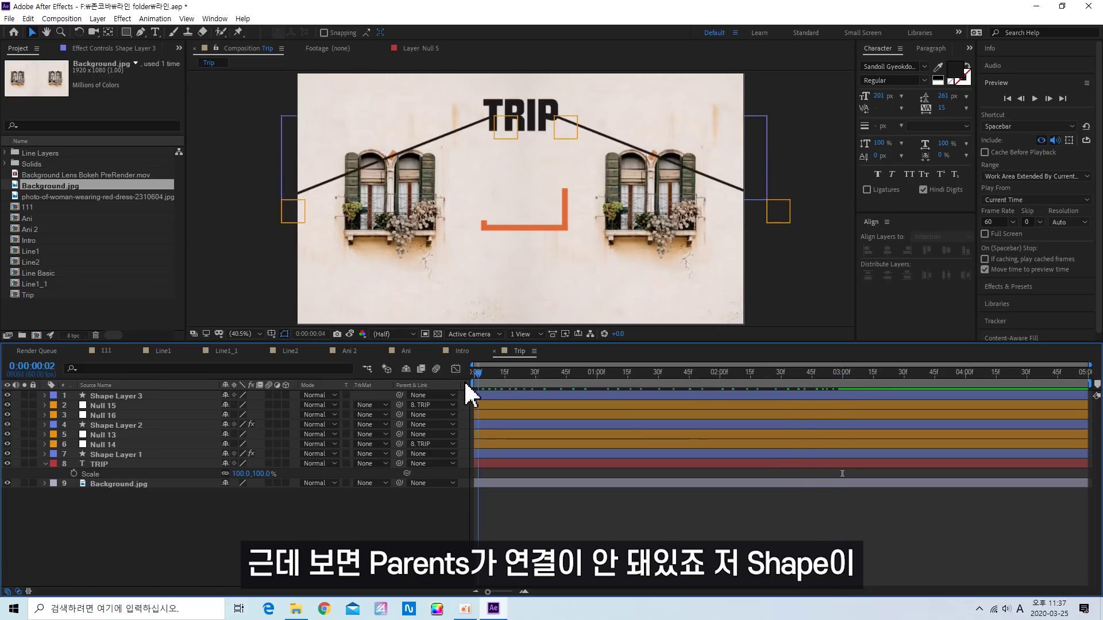
key("space")
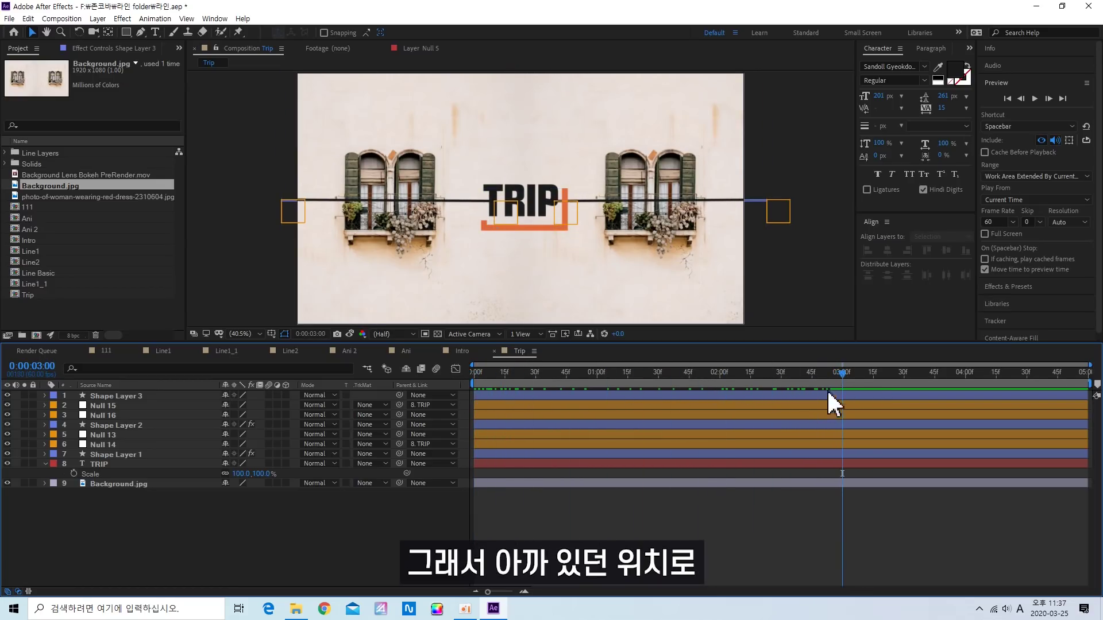
left_click(144, 396)
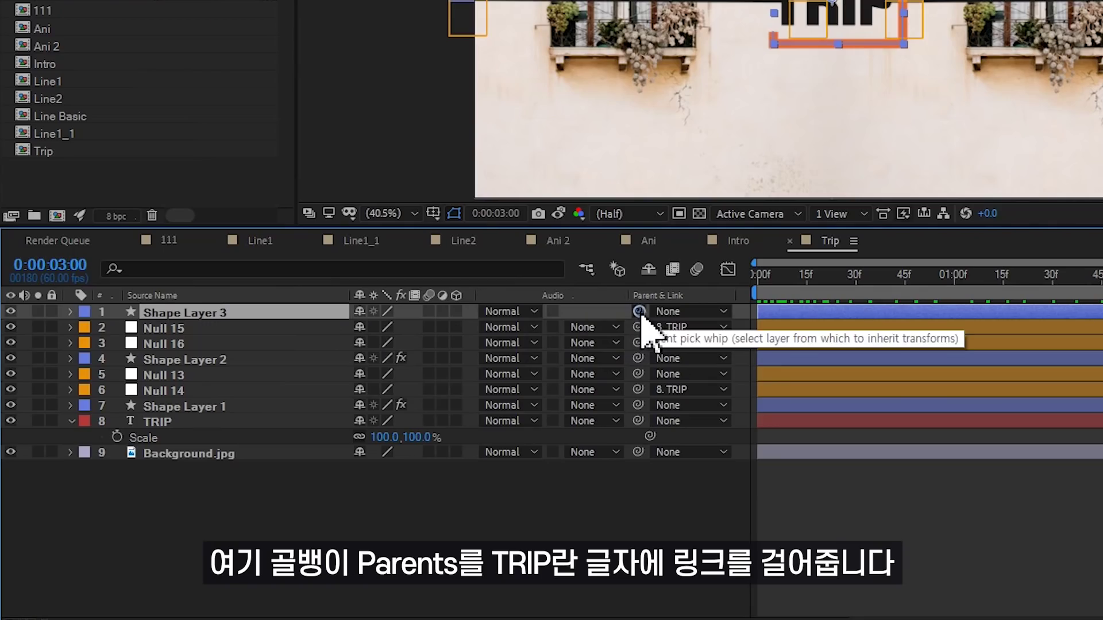
left_click_drag(639, 313, 241, 420)
left_click(348, 582)
left_click_drag(842, 372, 842, 400)
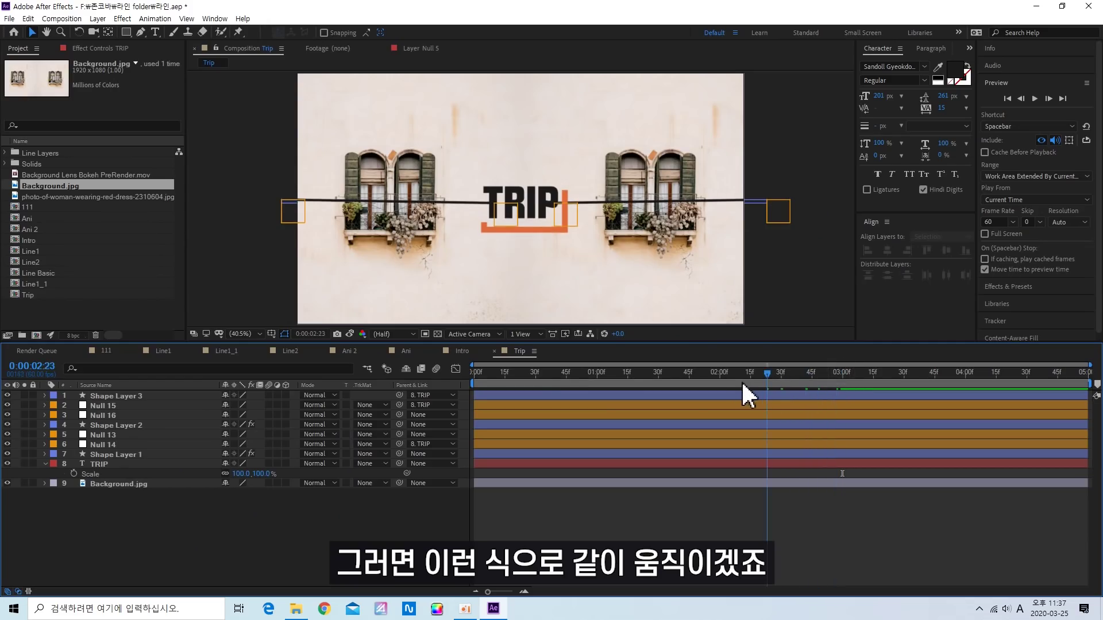
Add the text "#구독 #좋아요 #댓글" centred below the orange bracket and reduce its size to 22 px
key("ctrl+t")
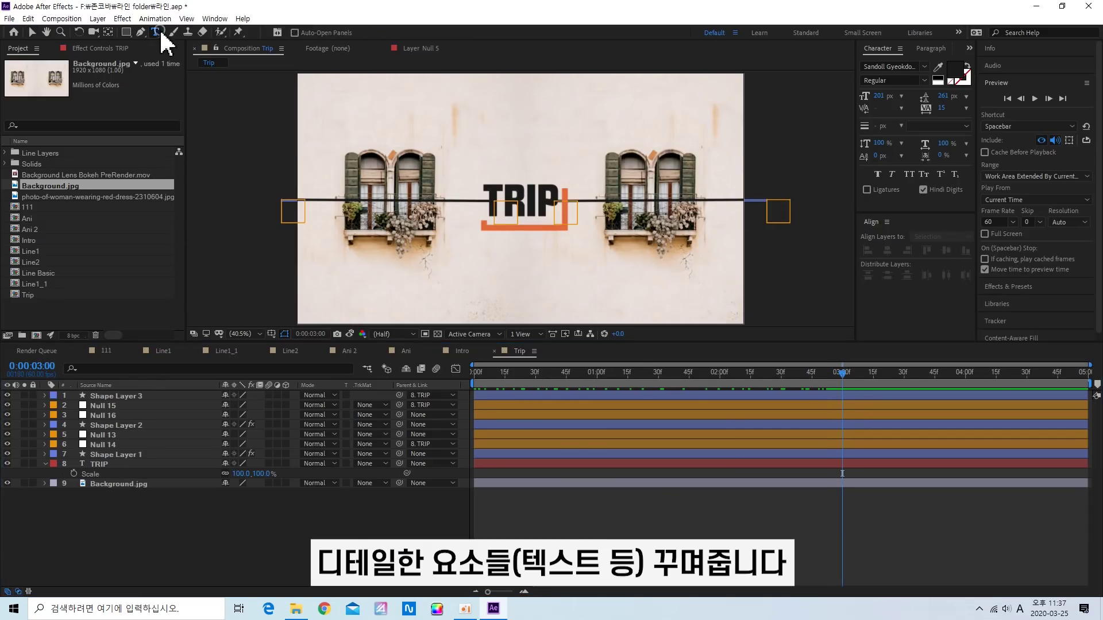
left_click(473, 252)
type("#구독 #좋아요 #댓글")
left_click_drag(879, 96, 790, 111)
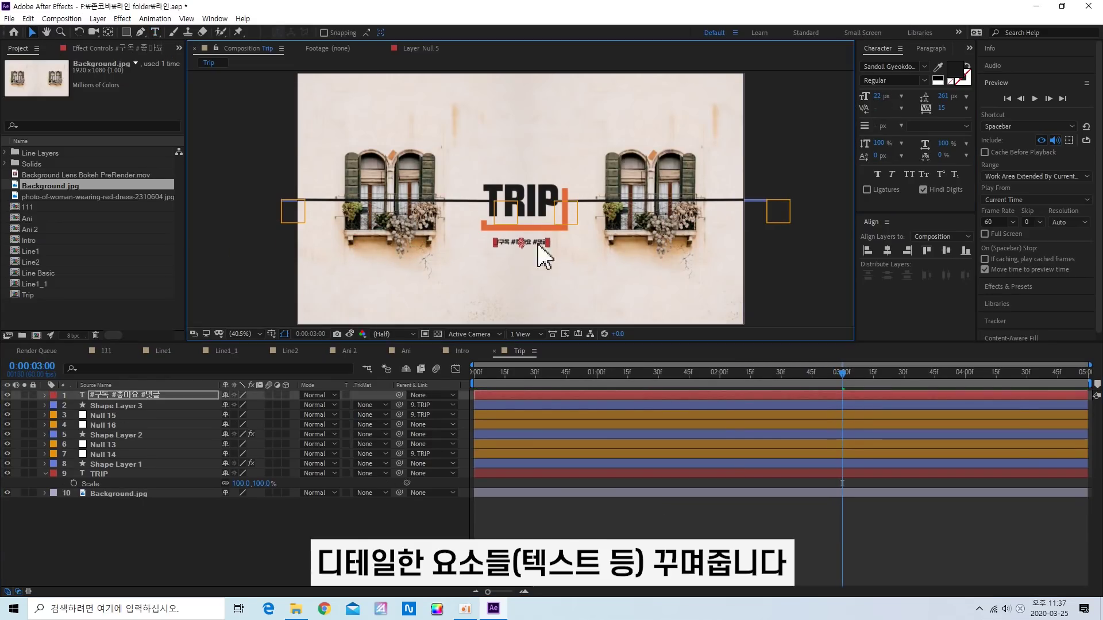
Style the hashtag text in S-Core Dream 4 Regular at 25 px with tracking 36 and a brown fill
left_click(894, 67)
left_click(879, 246)
scroll(561, 286, "up", 3)
left_click_drag(468, 220, 581, 226)
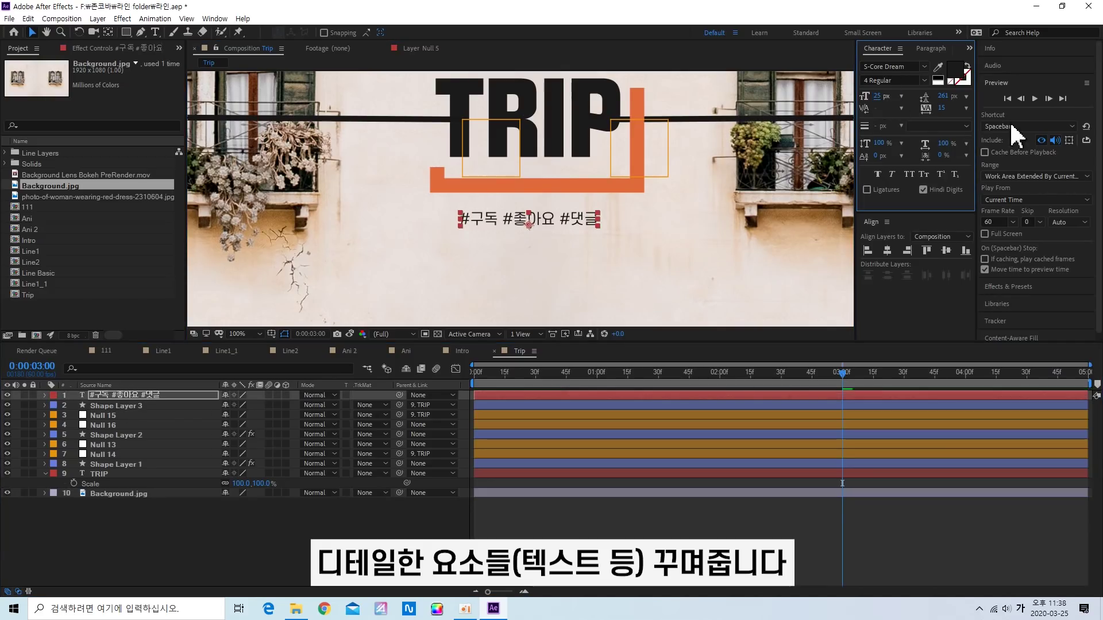
left_click(955, 70)
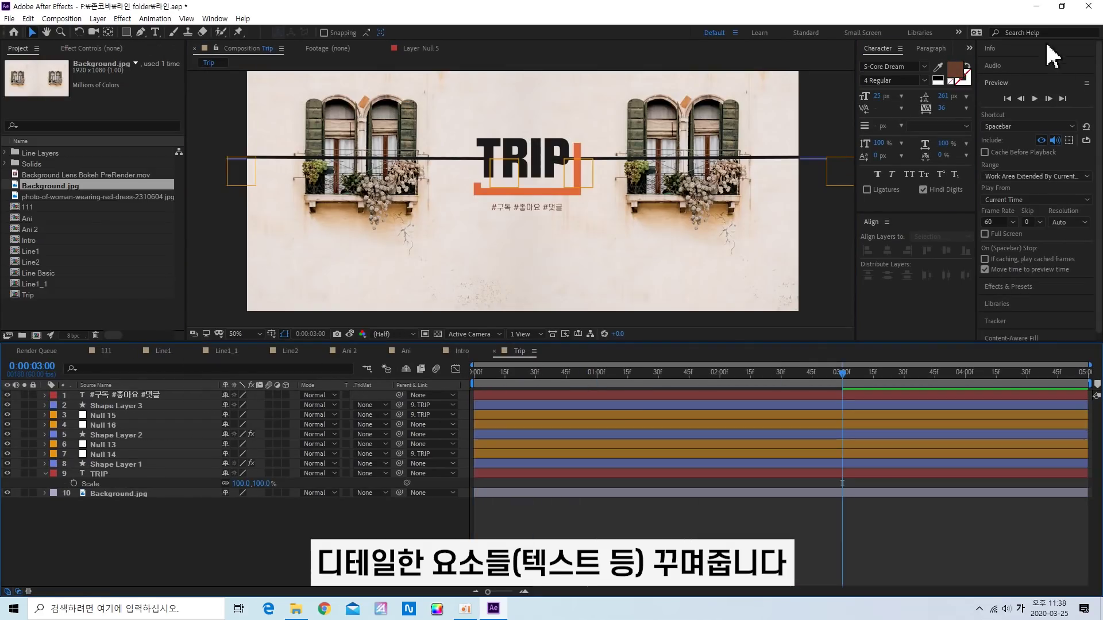
Apply the Typewriter preset to the hashtag text, move its Start keyframes to about frame 15 and 0:00:01:15, and preview
key("ctrl+5")
type("typeu")
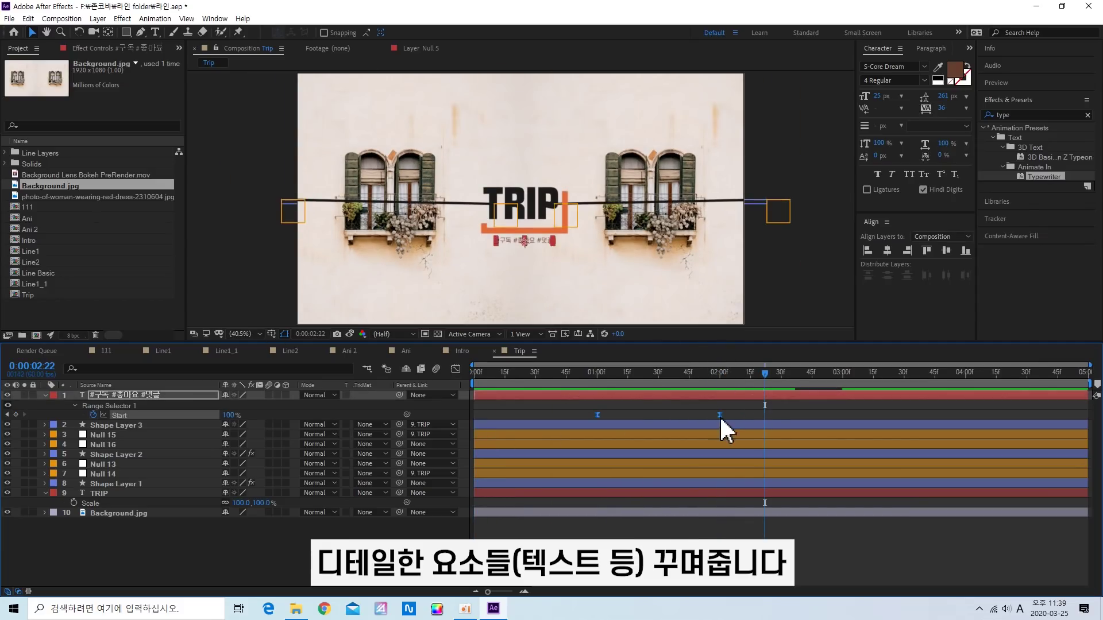
left_click_drag(720, 415, 626, 415)
key("space")
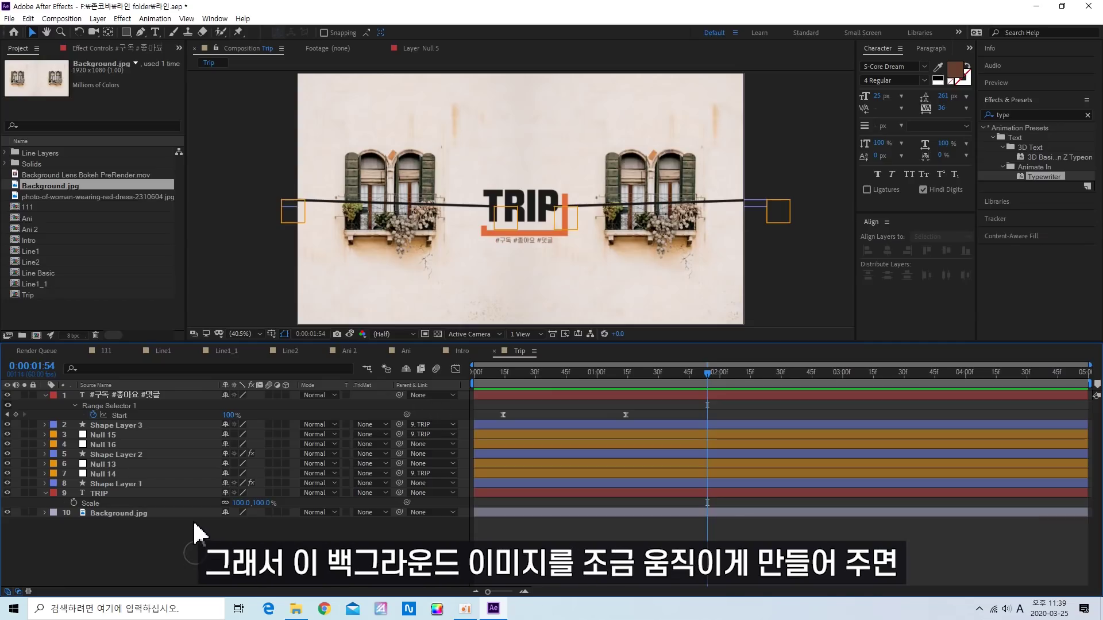
Animate the Background.jpg layer's Scale with a keyframe at 0:00:00:00 and a 110% keyframe at 0:00:04:00
left_click(126, 513)
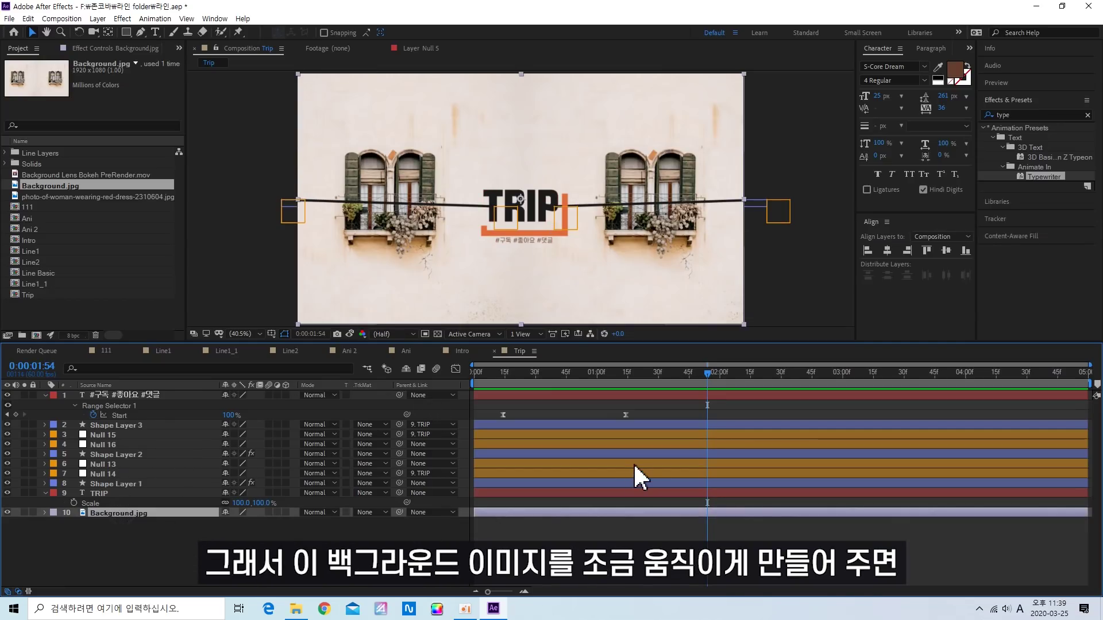
key("Home")
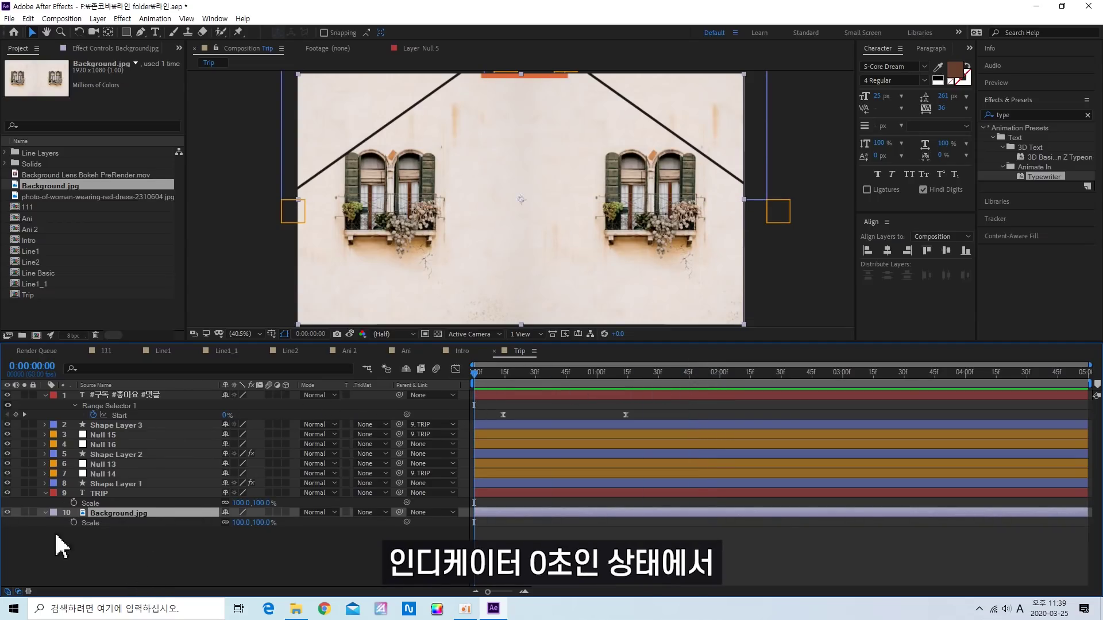
left_click(73, 523)
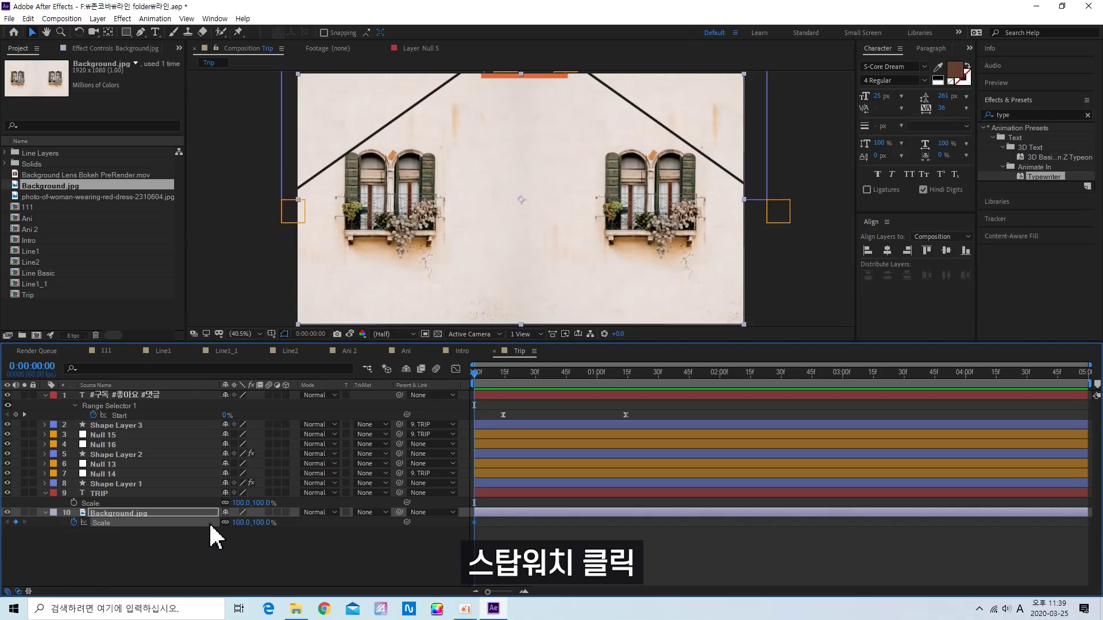
left_click_drag(489, 374, 954, 376)
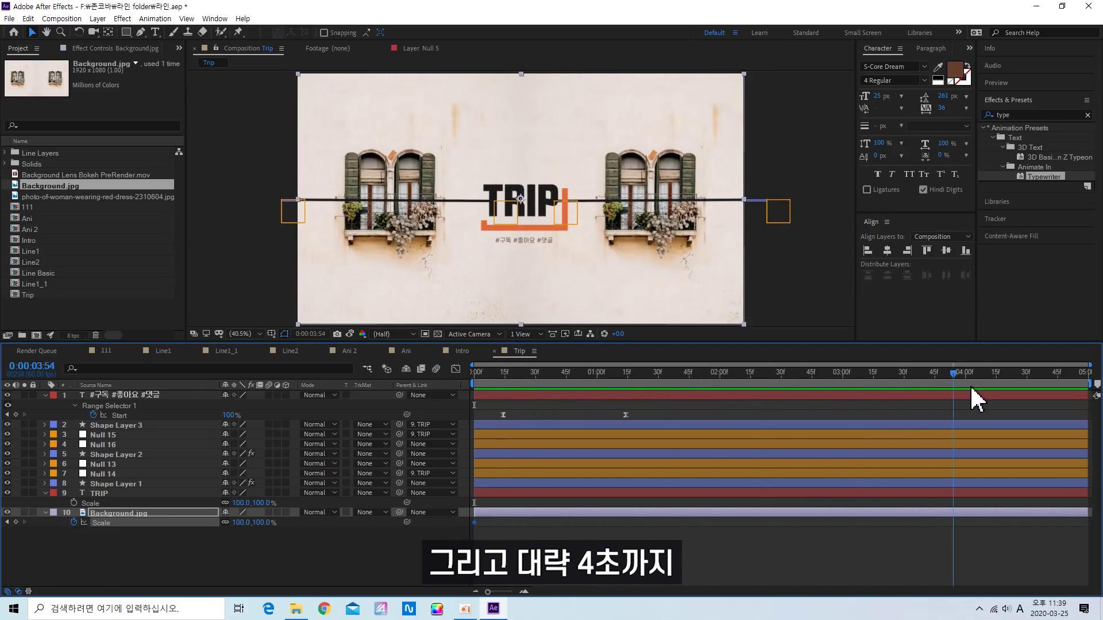
left_click(239, 523)
type("110")
key("Return")
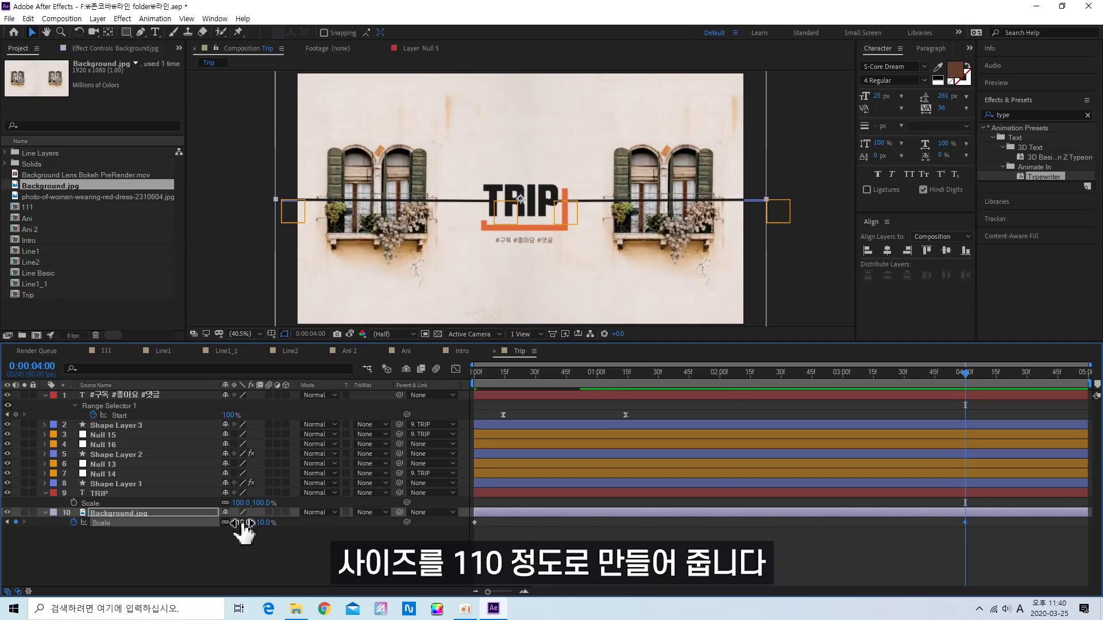
Apply Easy Ease to the background's Scale keyframe at 0:00:04:00 and preview the animation from the beginning
key("F9")
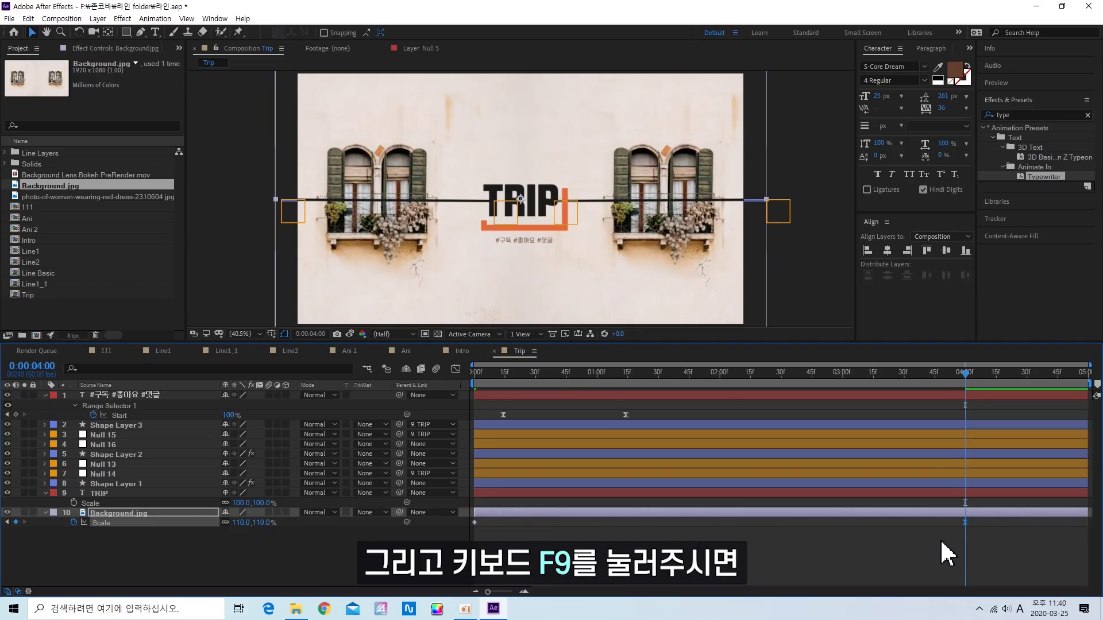
left_click(861, 554)
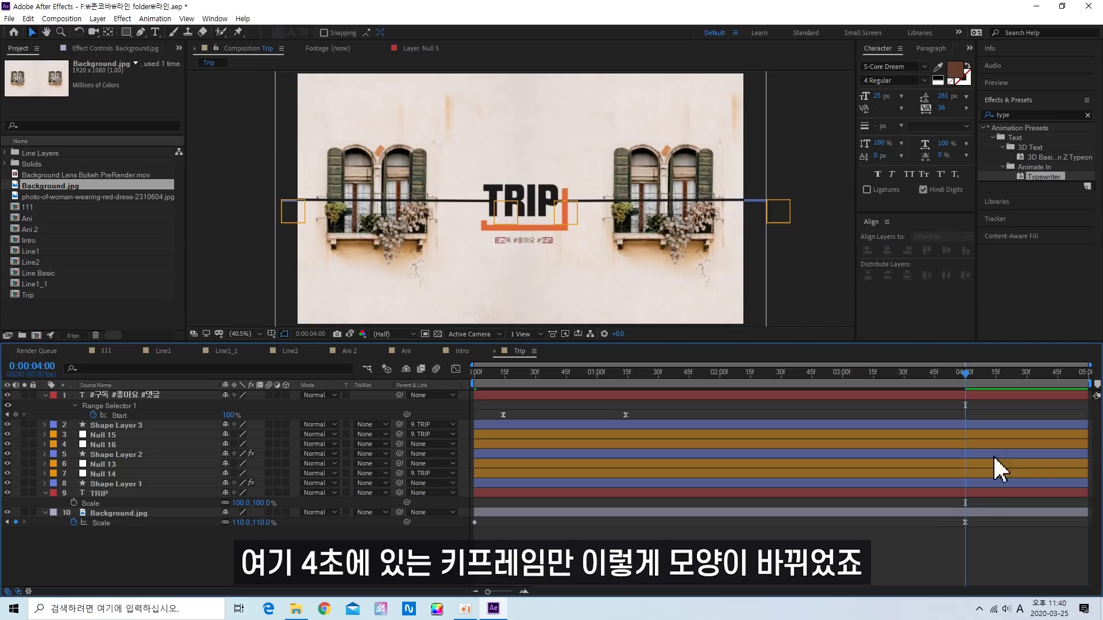
left_click(966, 522)
left_click(961, 373)
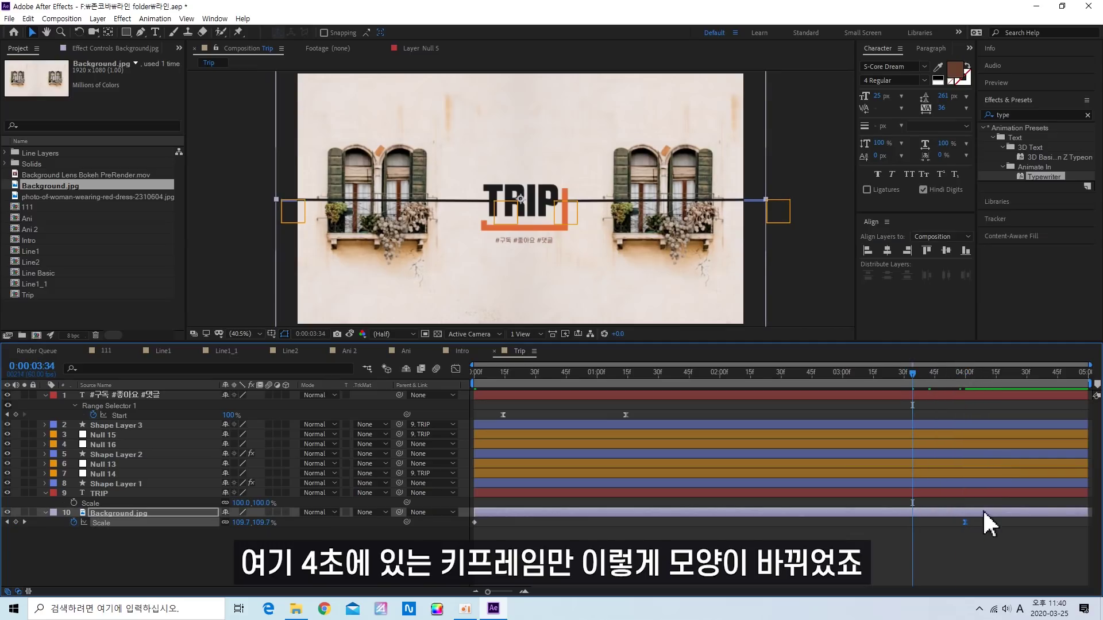
key("Home")
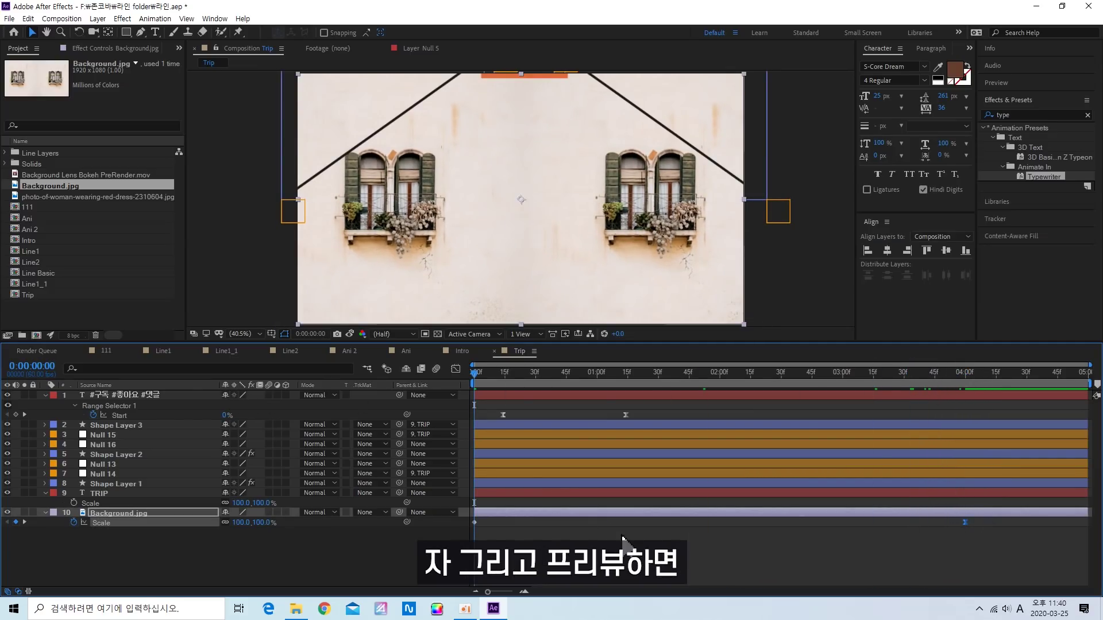
left_click(597, 578)
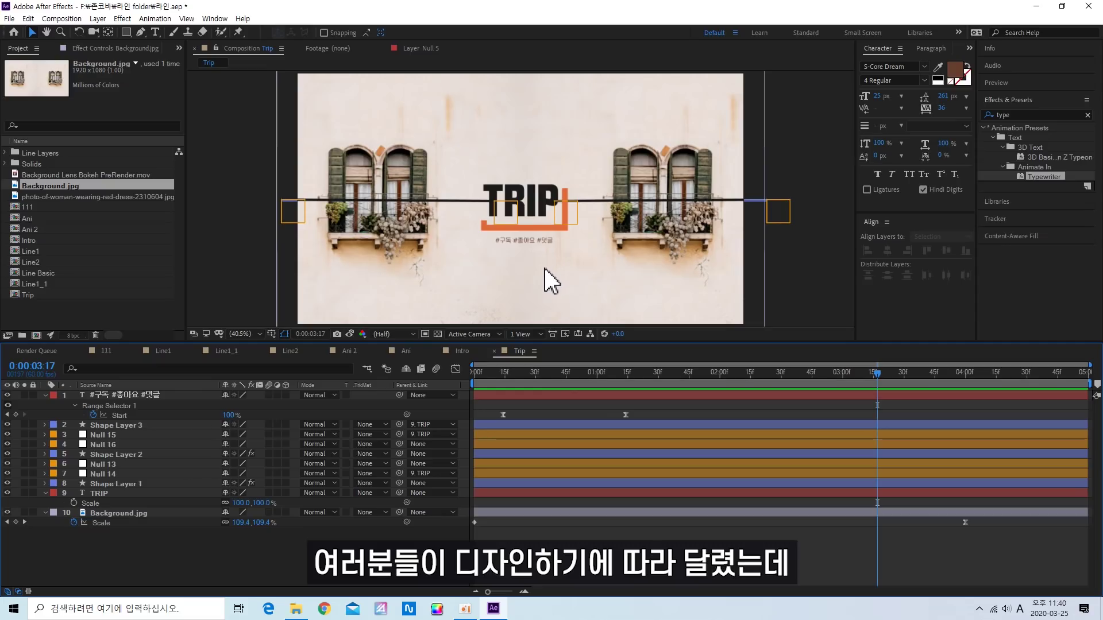
Examine the finished Line1 composition, checking its vertical Lorem ipsum text layers, the Group 1 layer and the shadow behind TRIP
left_click(166, 352)
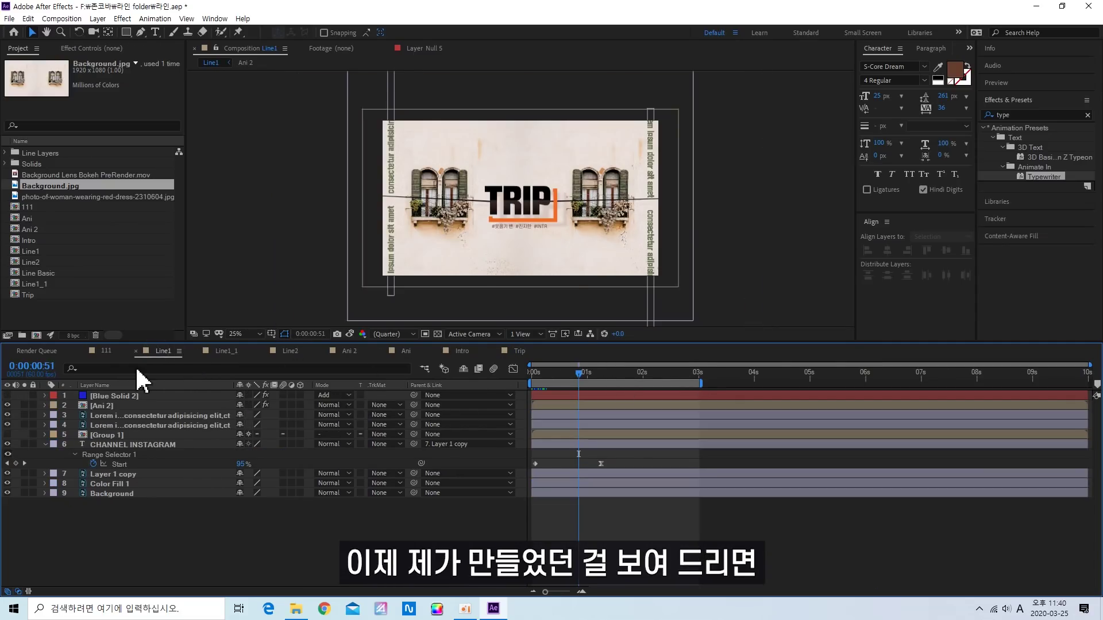
left_click(106, 351)
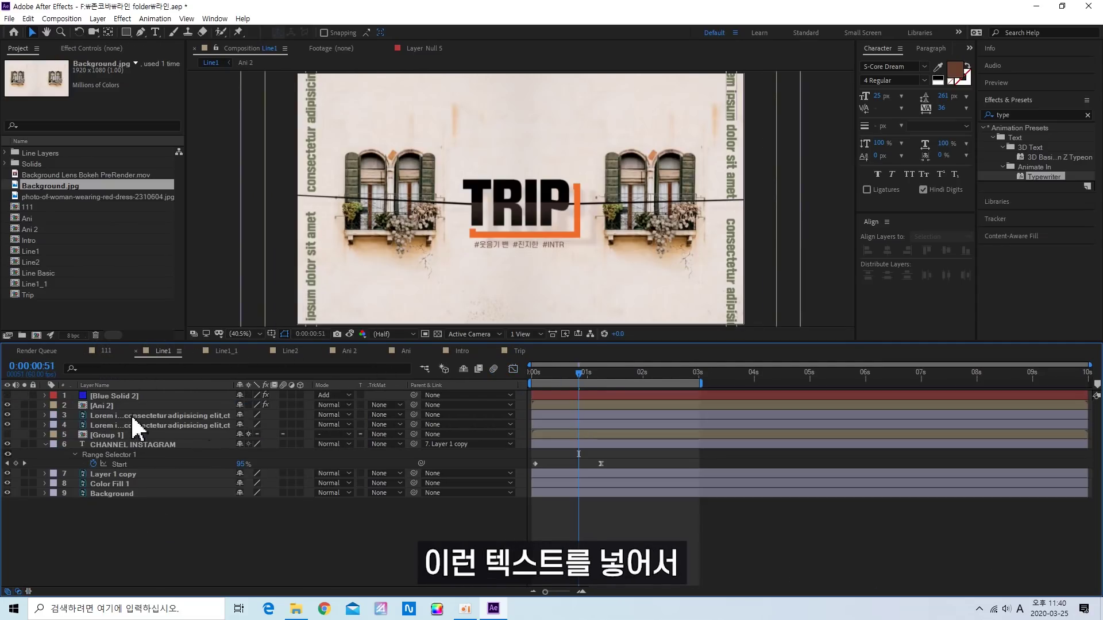
left_click(143, 417)
mouse_move(578, 373)
left_mouse_down()
mouse_move(550, 372)
mouse_move(597, 373)
left_mouse_up()
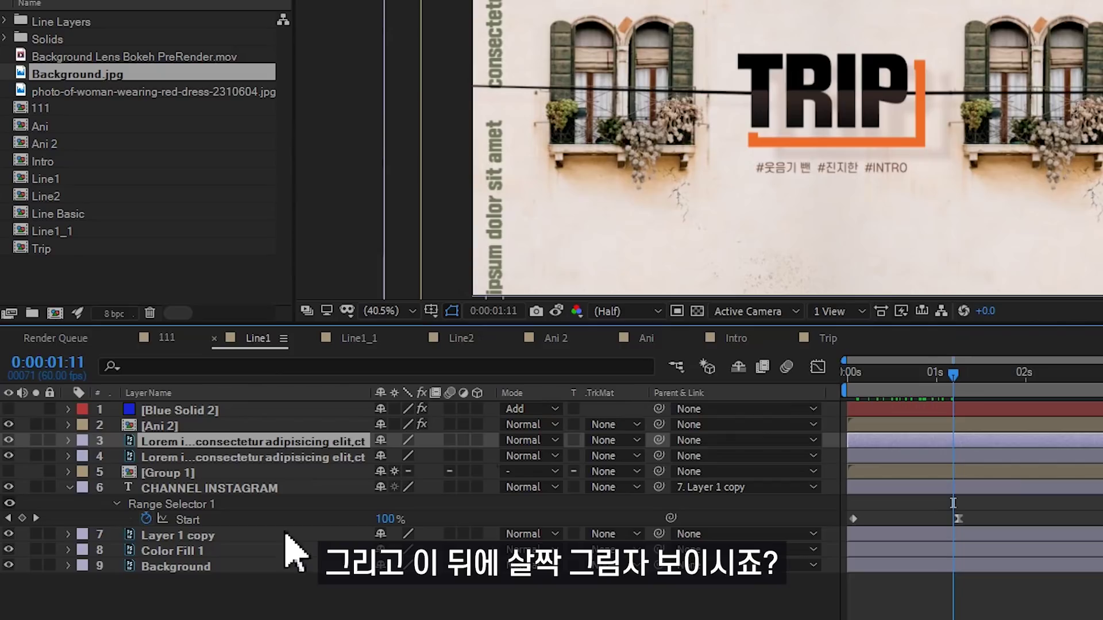
left_click(190, 472)
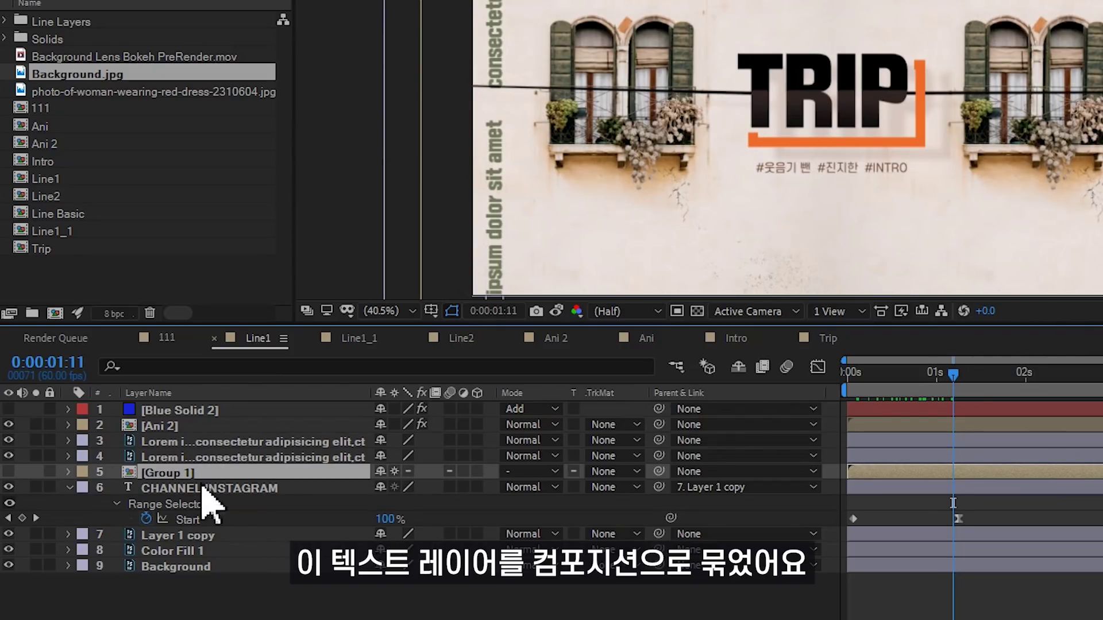
Try raising the Drop Shadow opacity on the Ani 2 layer to about 51%, and undo the change
left_click(195, 428)
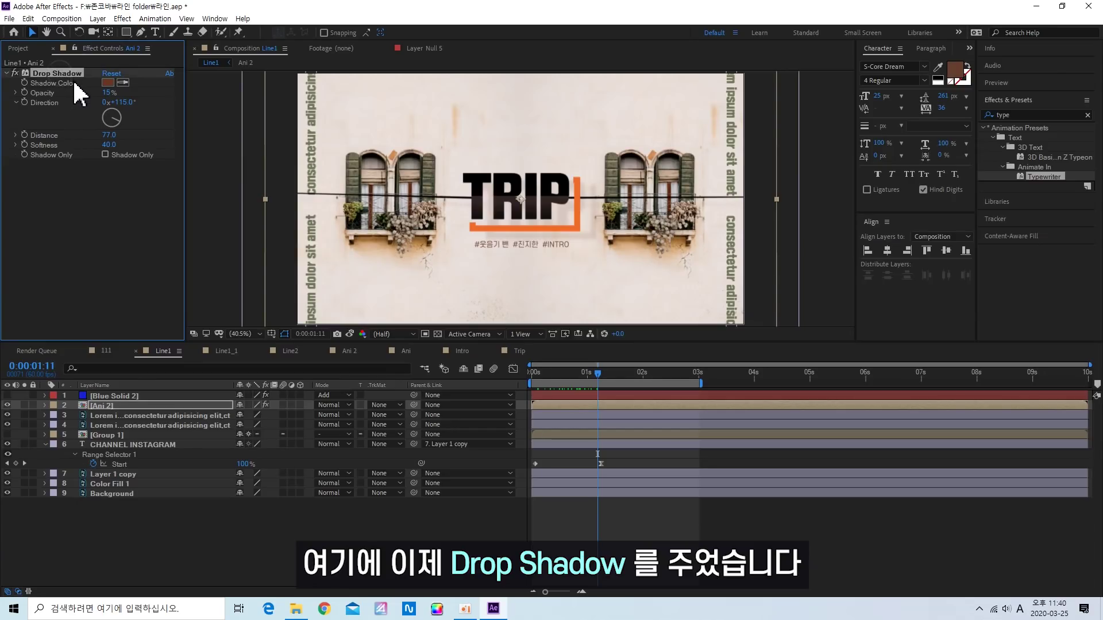
left_click_drag(108, 93, 154, 92)
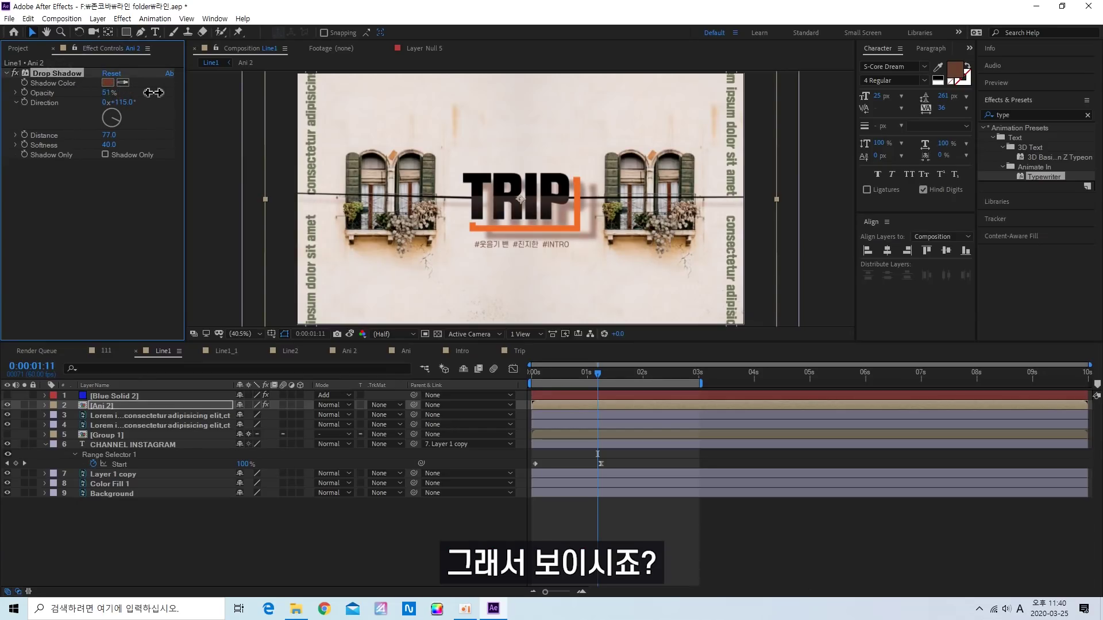
key("ctrl+z")
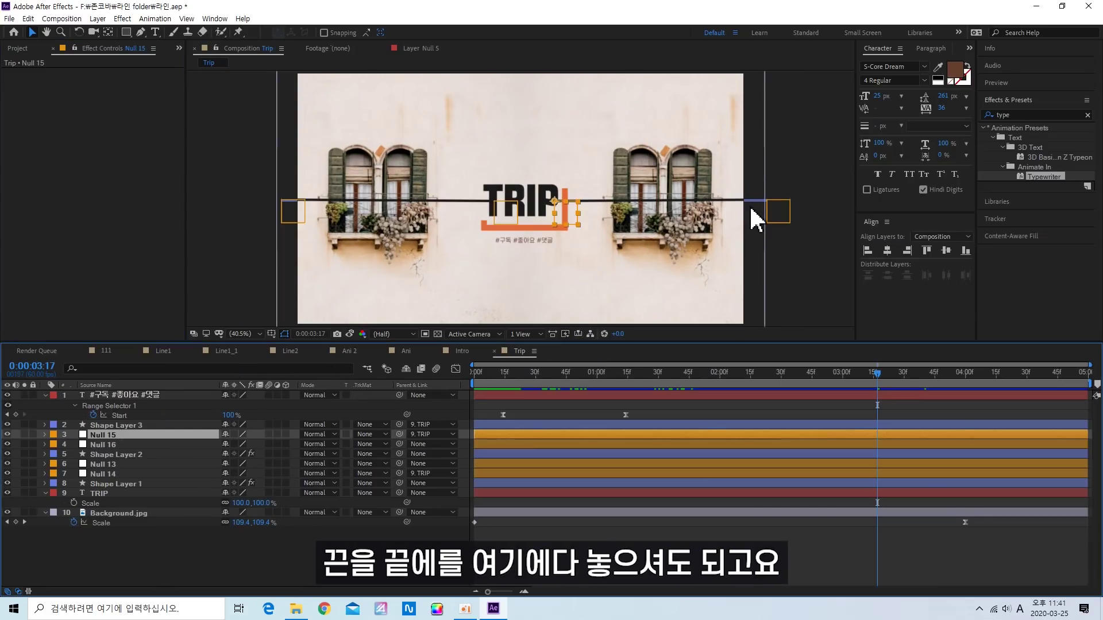
Move the two nulls at the ropes' outer ends up beside the frame's upper corners in the Trip composition, and preview from the start
left_click_drag(754, 216, 782, 91)
left_click_drag(292, 212, 278, 84)
key("Home")
key("space")
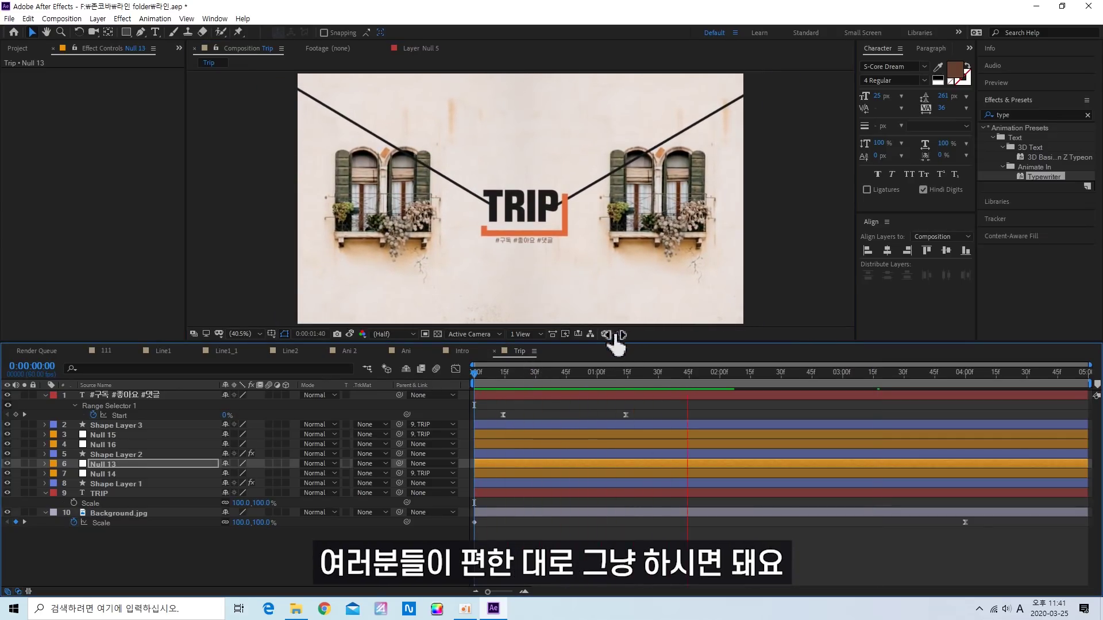
key("space")
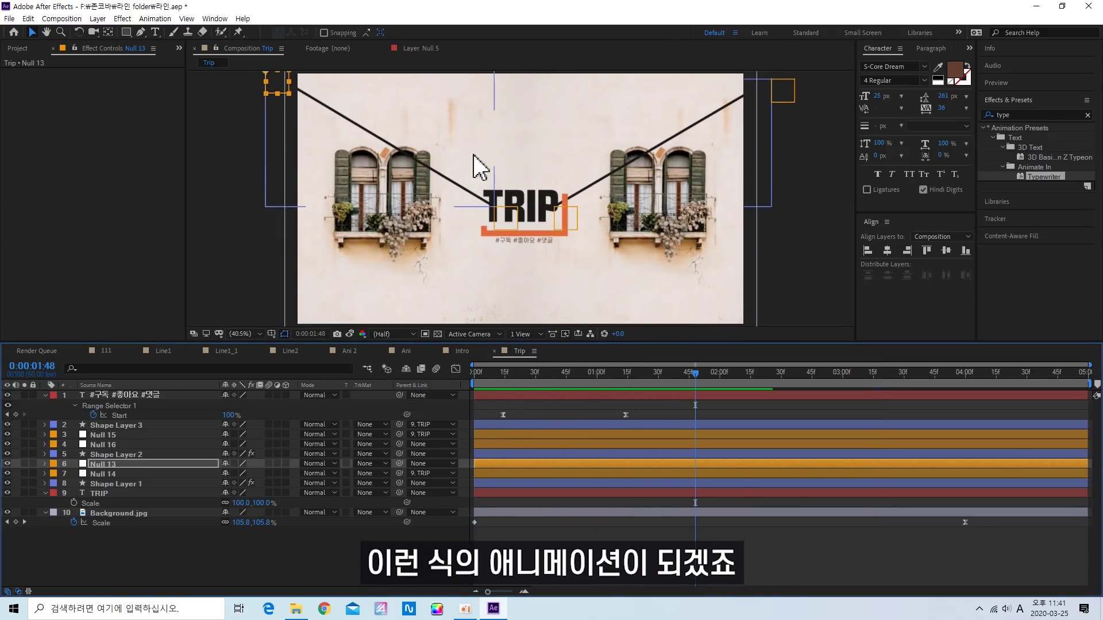
Open the Line2 composition and preview the DAILY VLOG sign's position and rotation animation
left_click(289, 352)
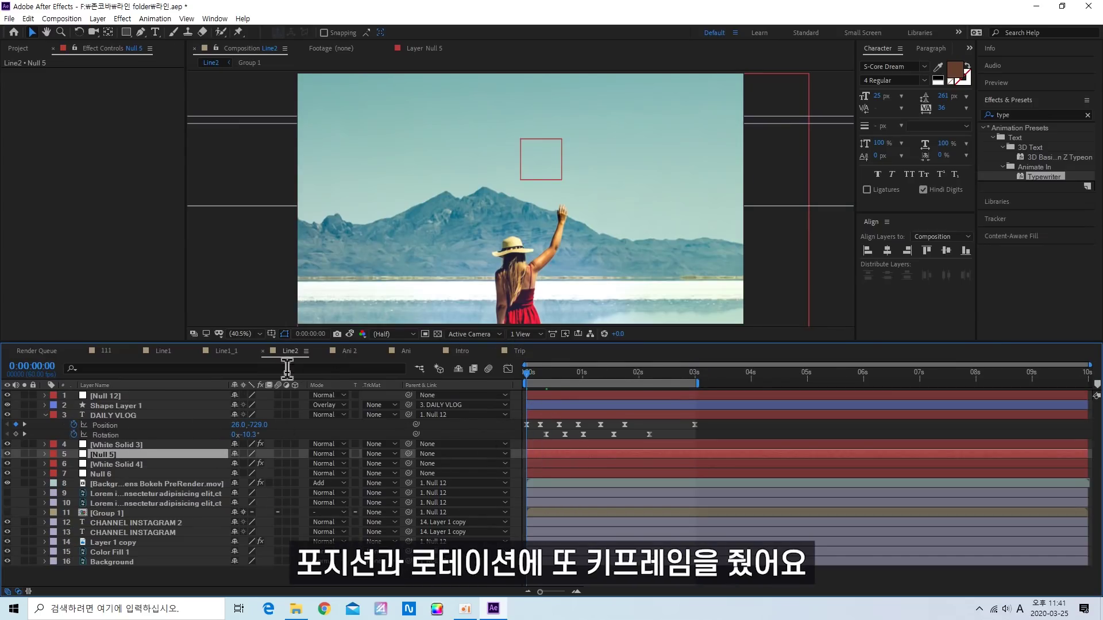
key("space")
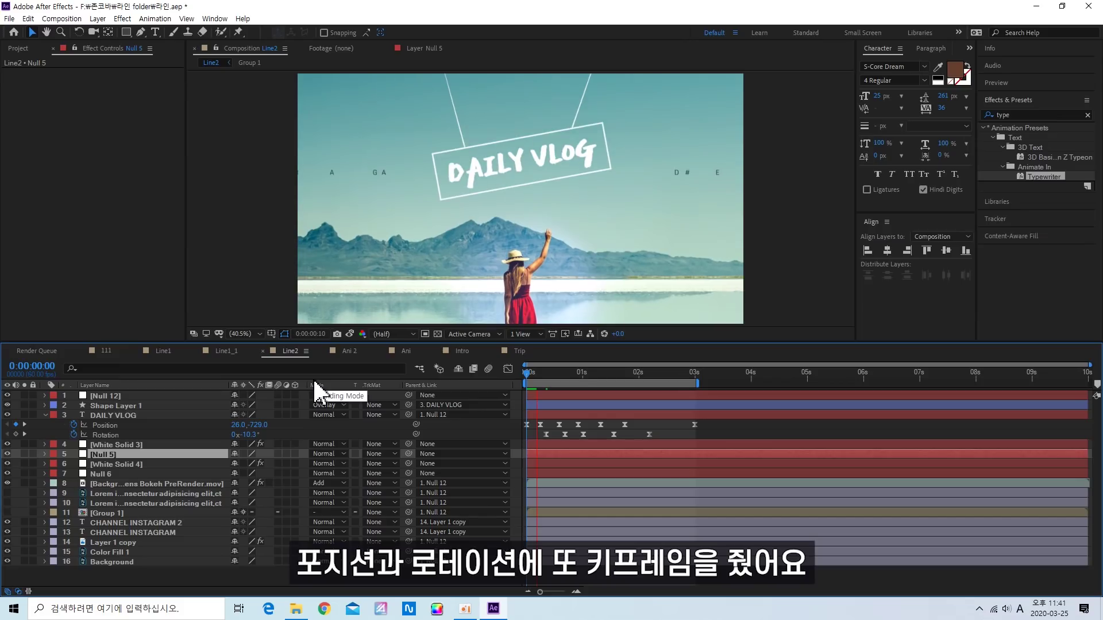